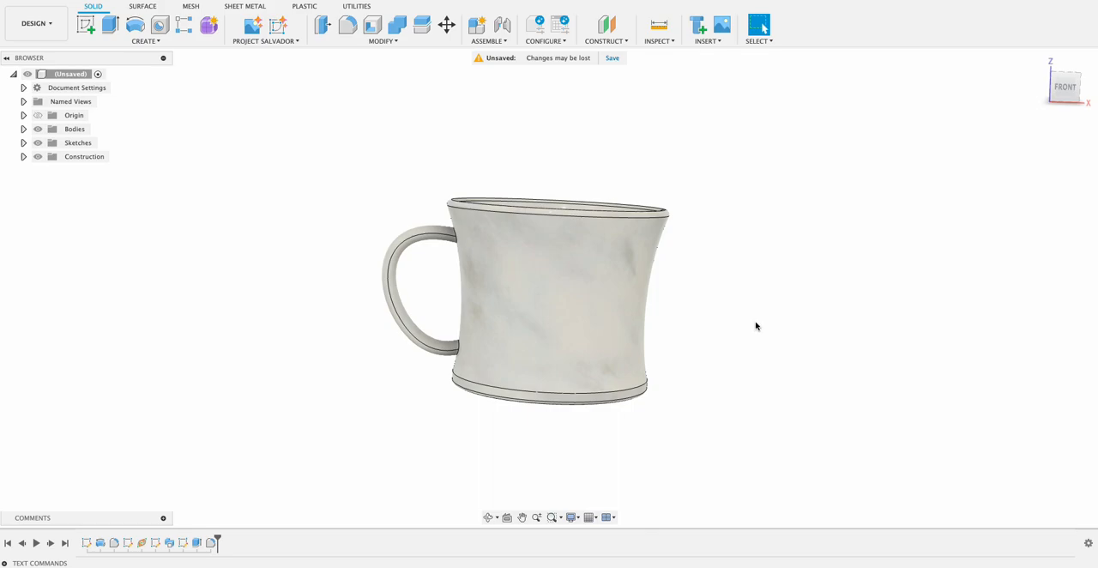
{"action": "middle_click_drag", "start_coordinate": [752, 335], "coordinate": [702, 292], "text": "shift"}
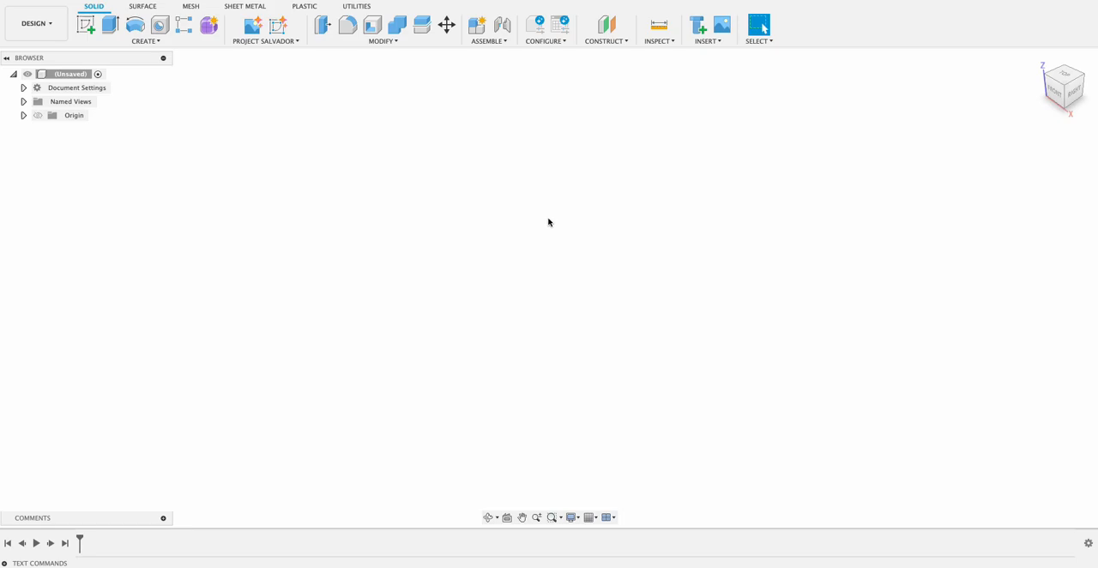
Start a sketch on the front plane and draw a rectangle from the origin, 35 mm wide and 4 mm high.
{"action": "left_click", "coordinate": [86, 24]}
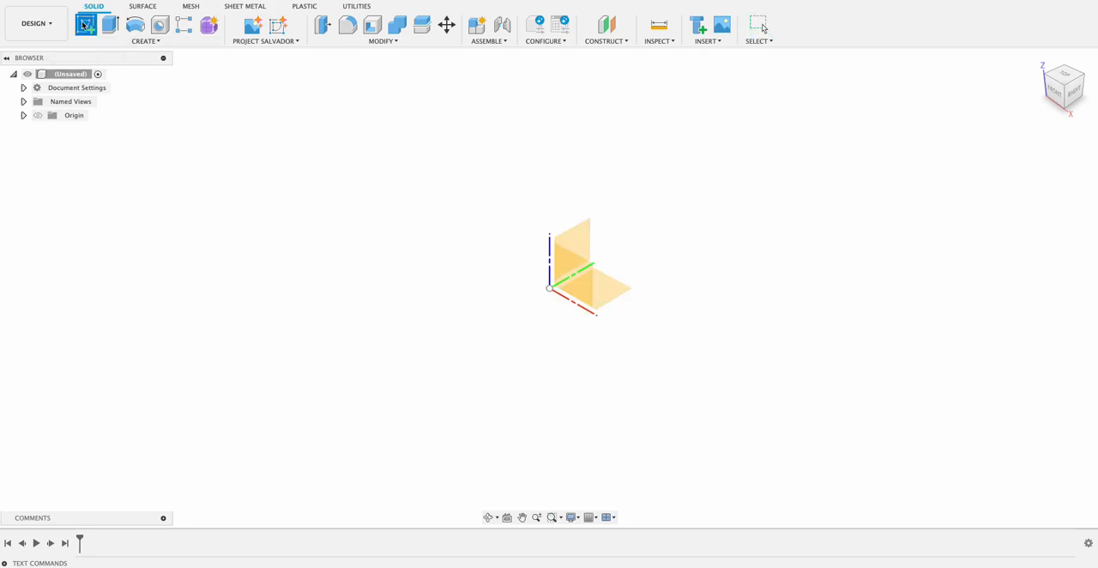
{"action": "left_click", "coordinate": [575, 270]}
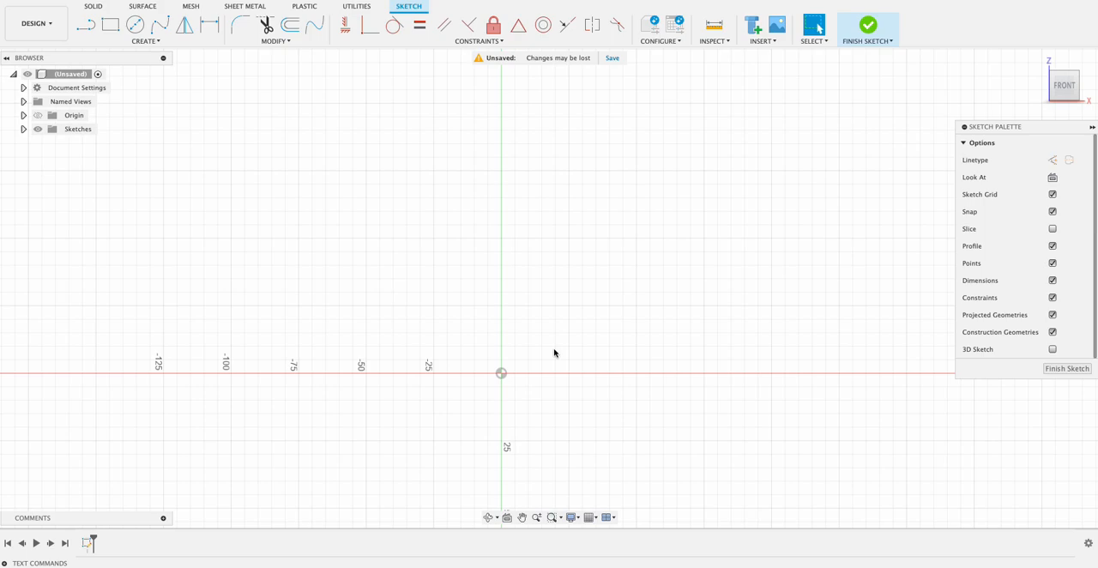
{"action": "key", "text": "r"}
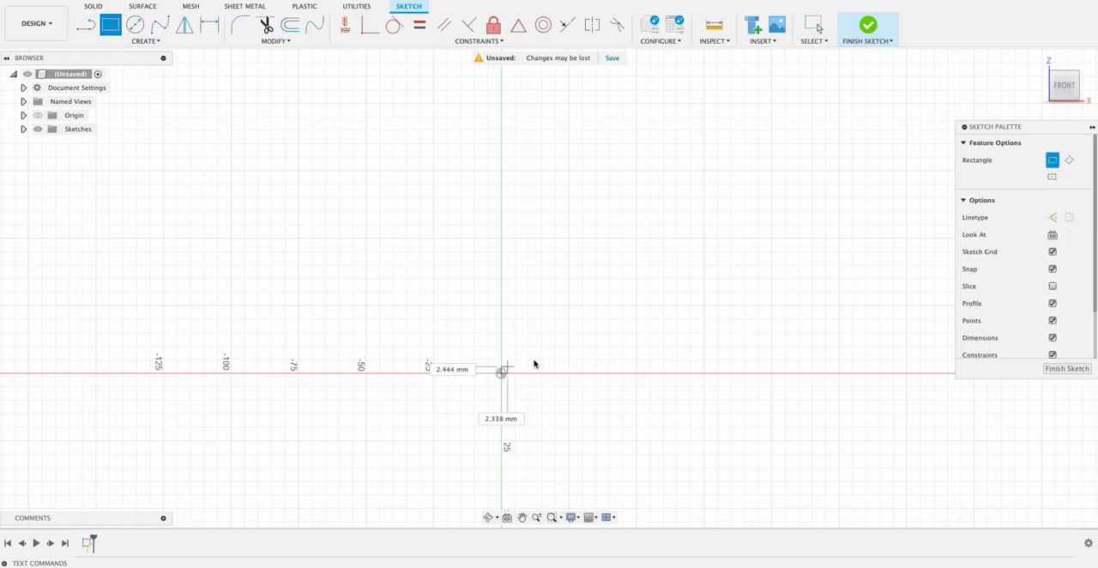
{"action": "left_click", "coordinate": [501, 372]}
{"action": "type", "text": "4"}
{"action": "key", "text": "Tab"}
{"action": "type", "text": "35"}
{"action": "key", "text": "Tab"}
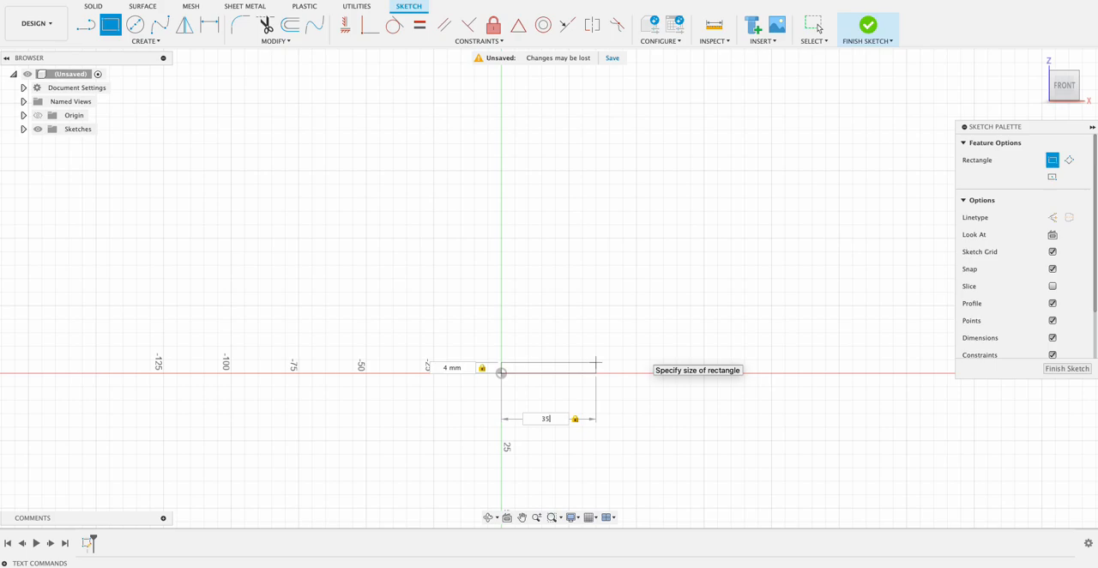
{"action": "key", "text": "Return"}
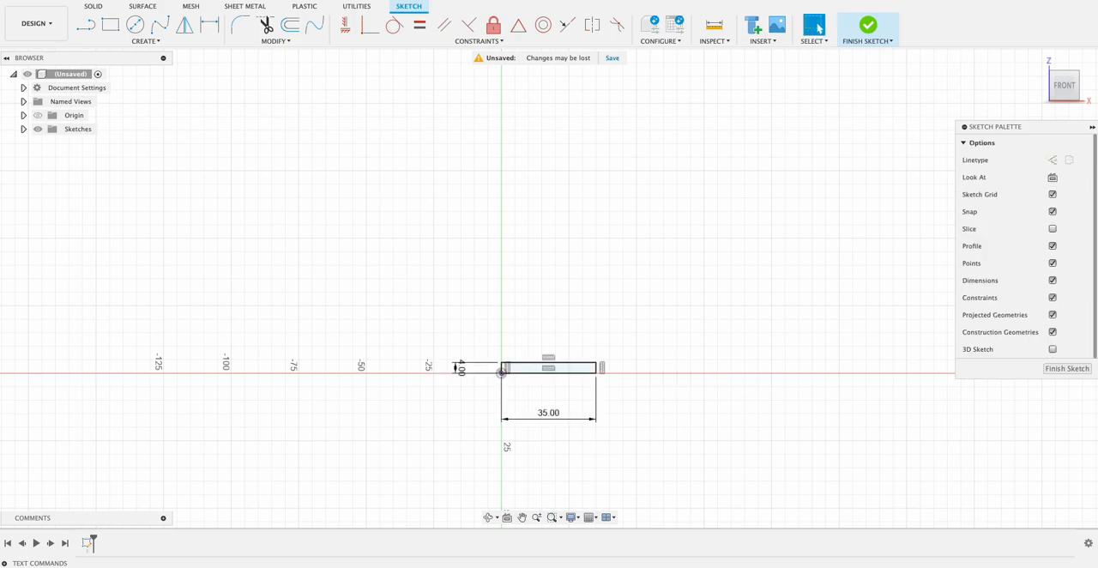
Draw a 40 mm horizontal construction line above the rectangle, starting on the vertical axis.
{"action": "middle_click_drag", "start_coordinate": [617, 250], "coordinate": [588, 289]}
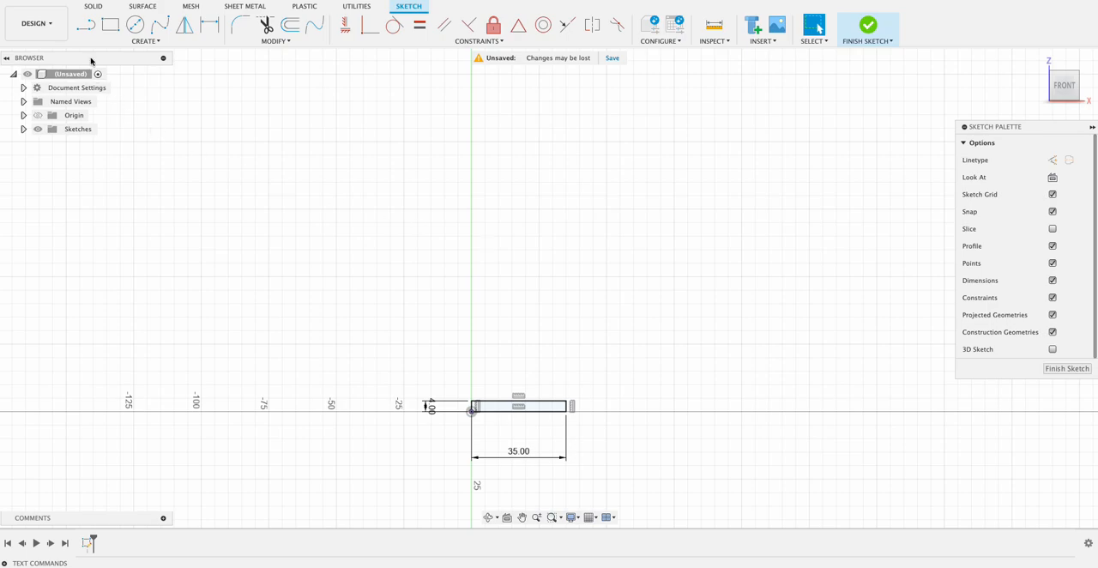
{"action": "left_click", "coordinate": [94, 24]}
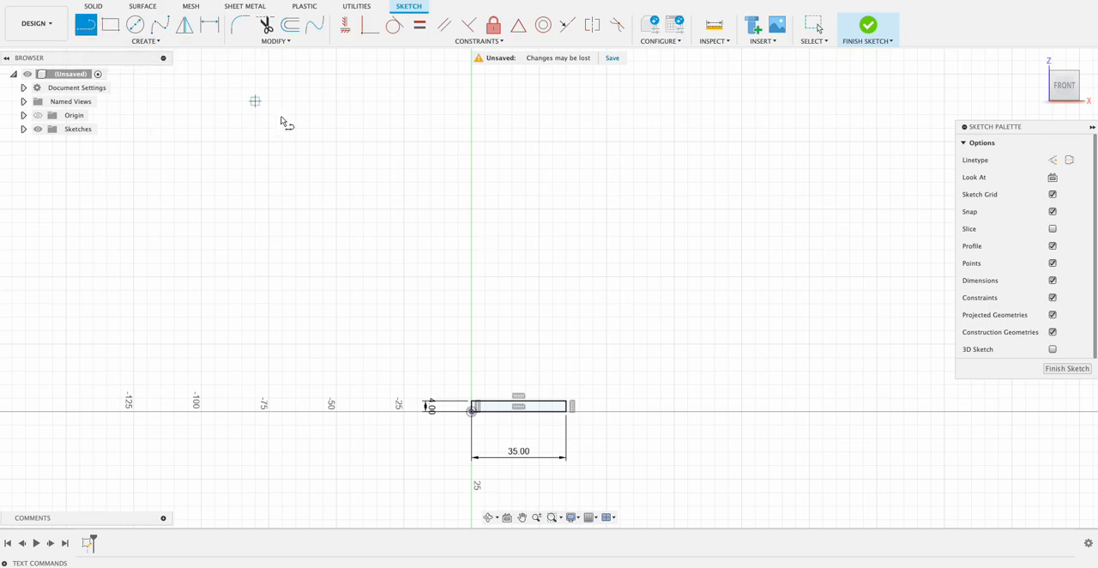
{"action": "left_click", "coordinate": [472, 235]}
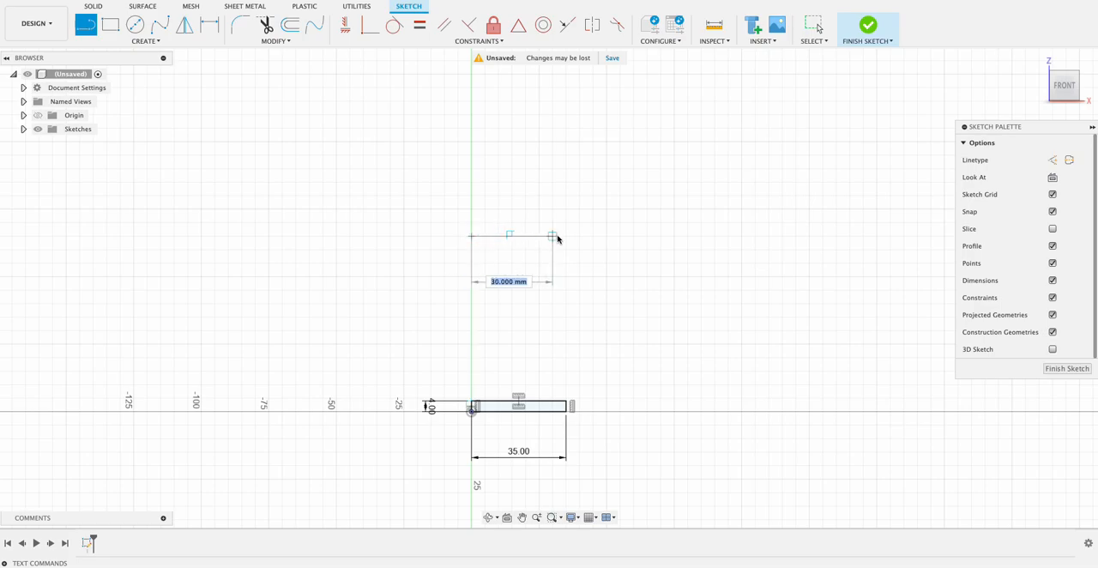
{"action": "type", "text": "40"}
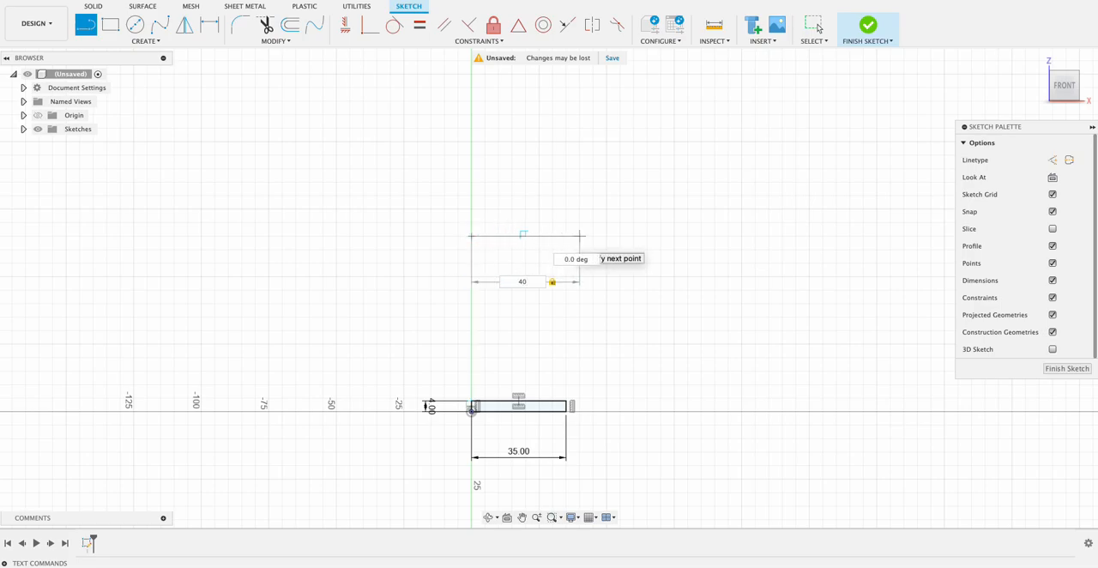
{"action": "left_click", "coordinate": [1055, 161]}
{"action": "left_click", "coordinate": [603, 240]}
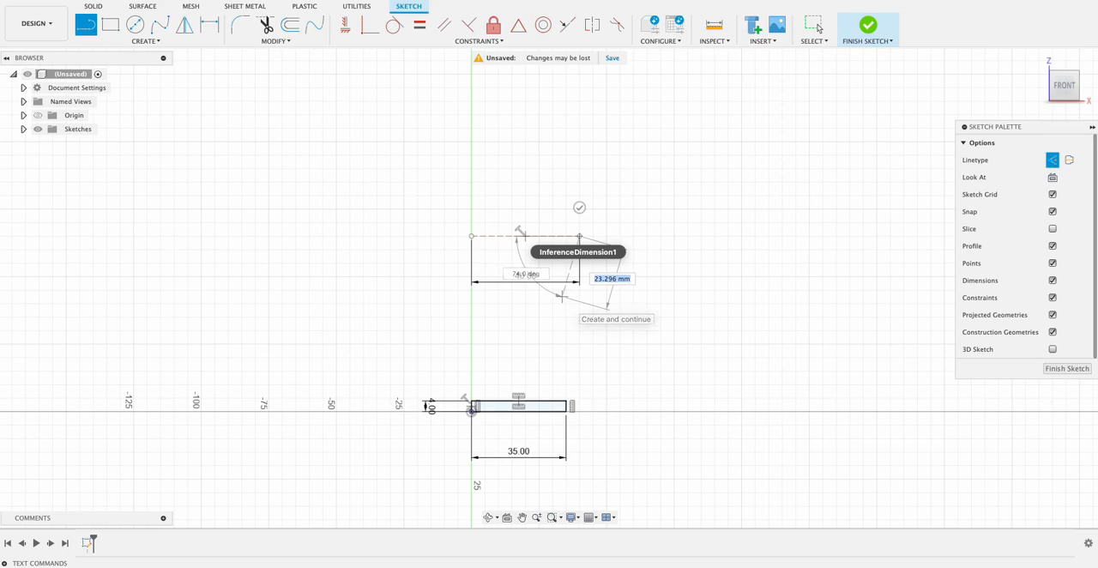
{"action": "key", "text": "Escape"}
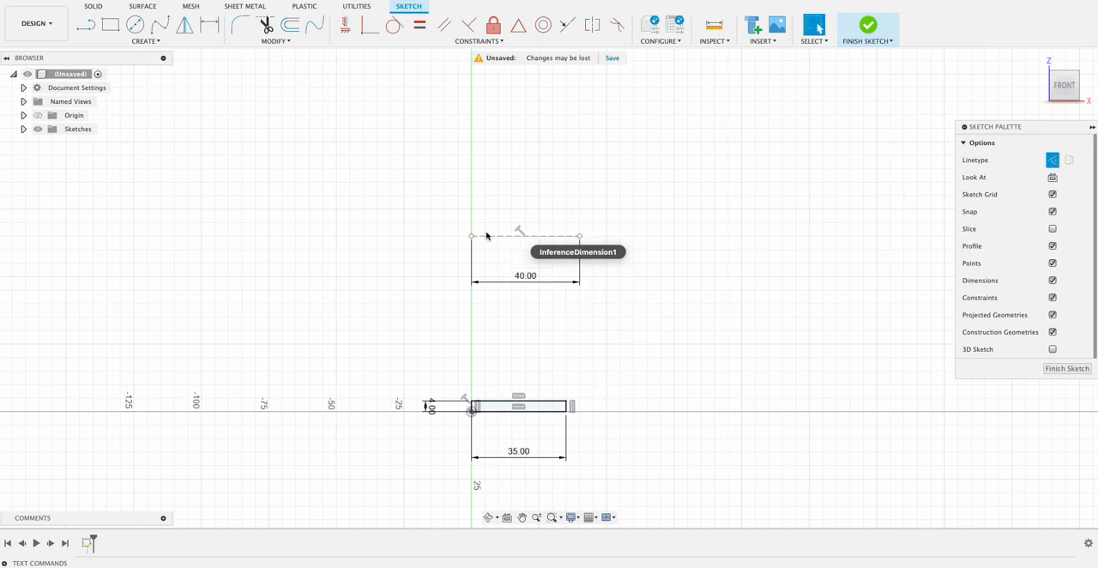
Draw a solid four-point fit point spline, curving slightly inward, from the rectangle's upper outer corner to the construction line's outer end.
{"action": "left_click", "coordinate": [156, 28]}
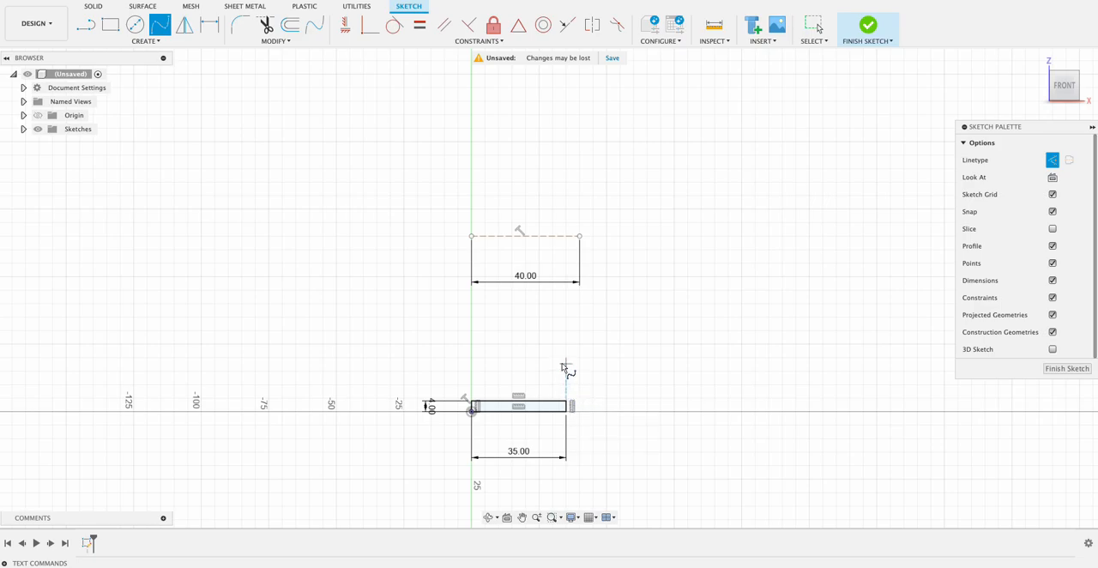
{"action": "scroll", "coordinate": [567, 409], "scroll_direction": "up", "scroll_amount": 2}
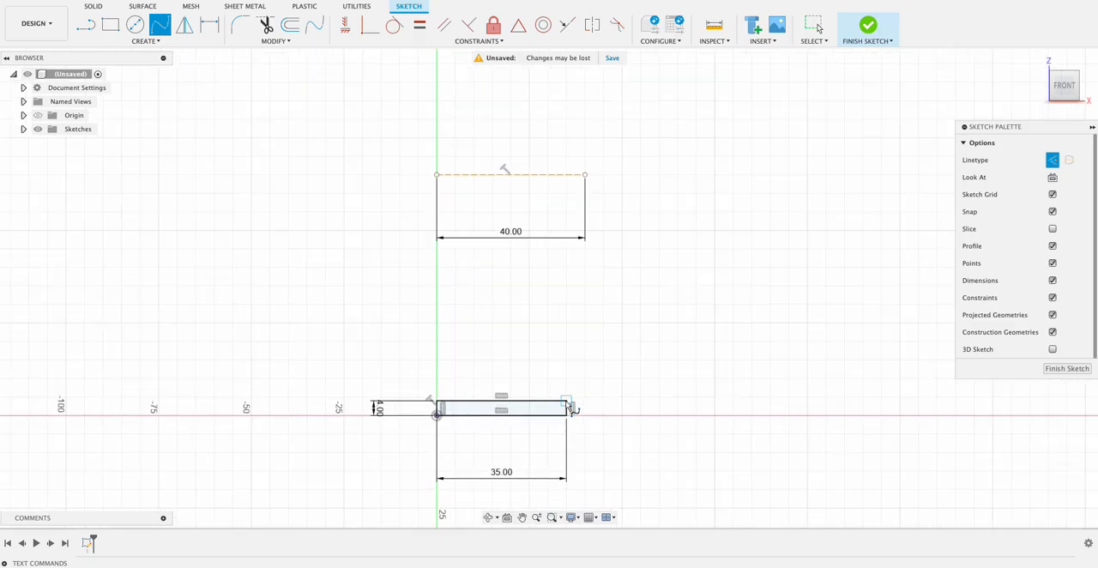
{"action": "left_click", "coordinate": [566, 402]}
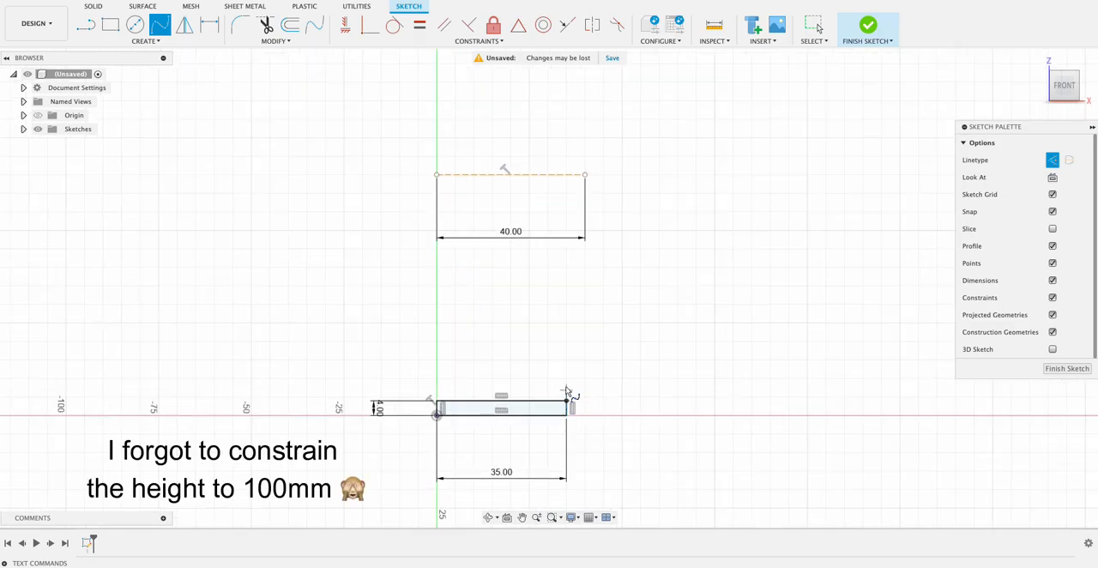
{"action": "left_click", "coordinate": [1053, 160]}
{"action": "left_click", "coordinate": [561, 367]}
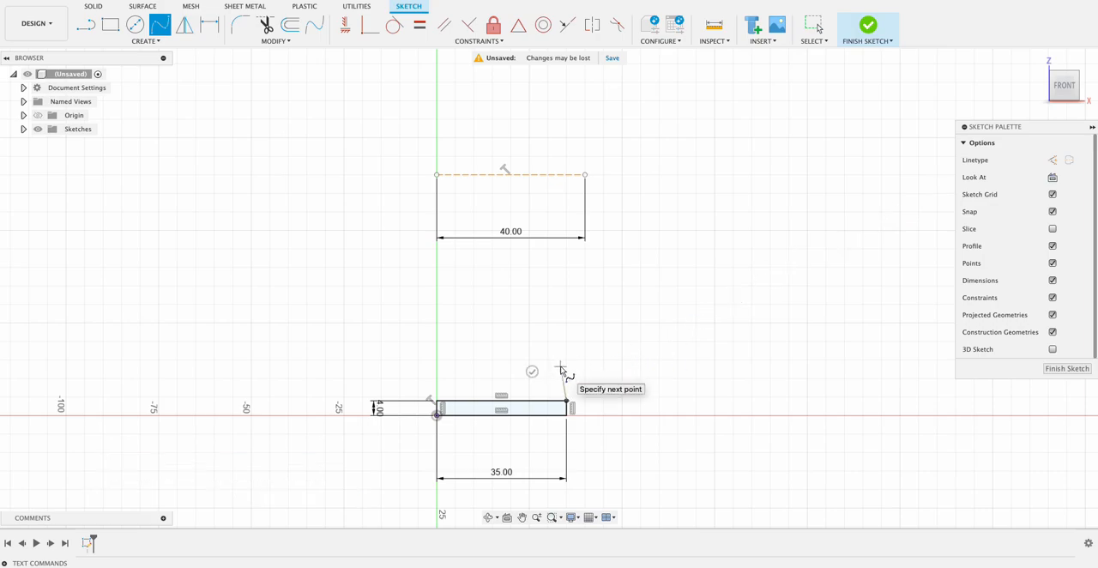
{"action": "left_click", "coordinate": [561, 277]}
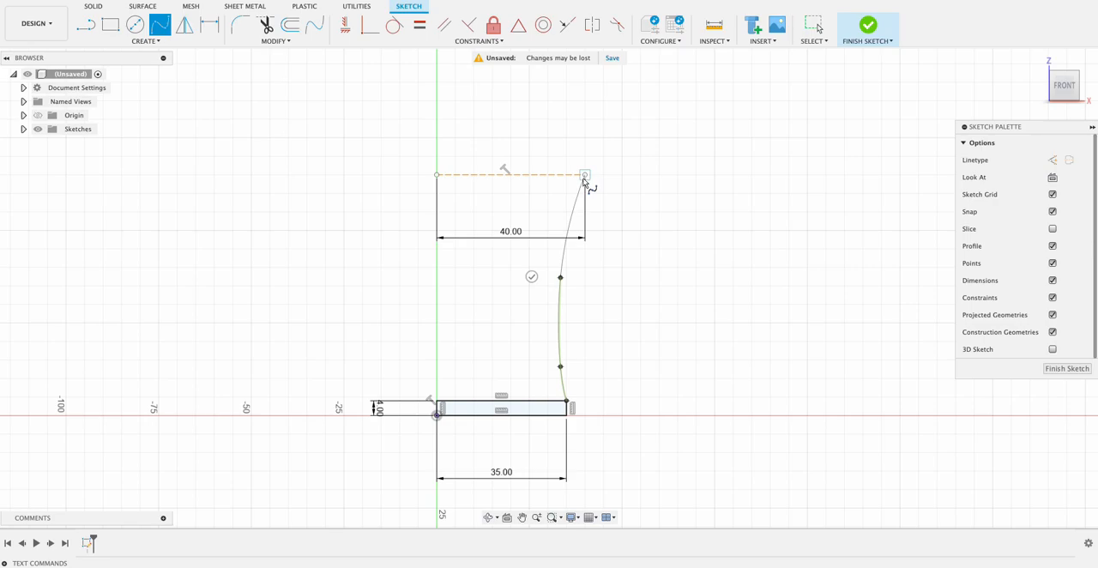
{"action": "double_click", "coordinate": [584, 176]}
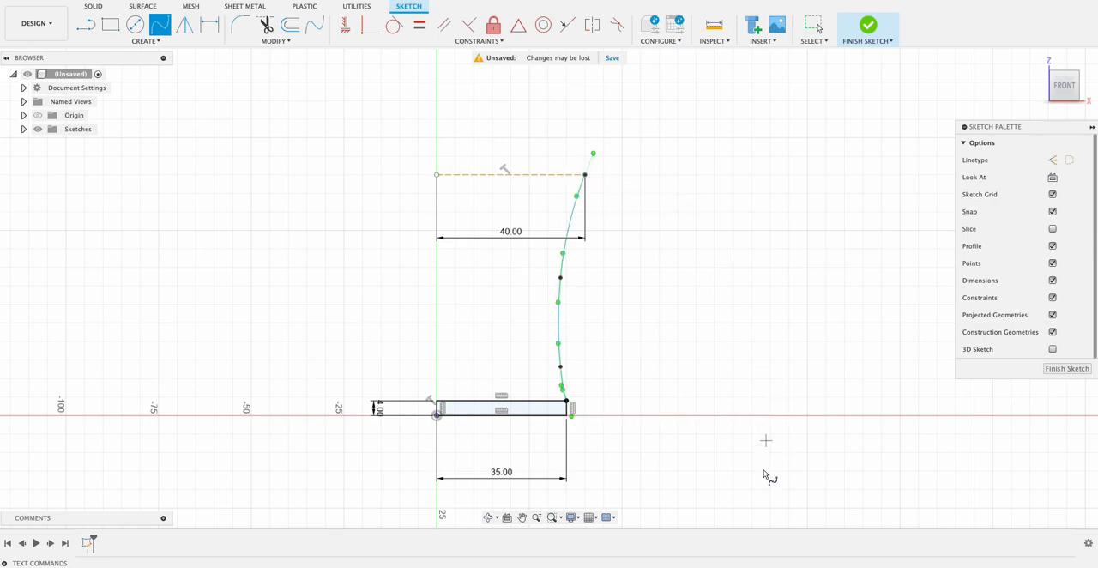
{"action": "key", "text": "Escape"}
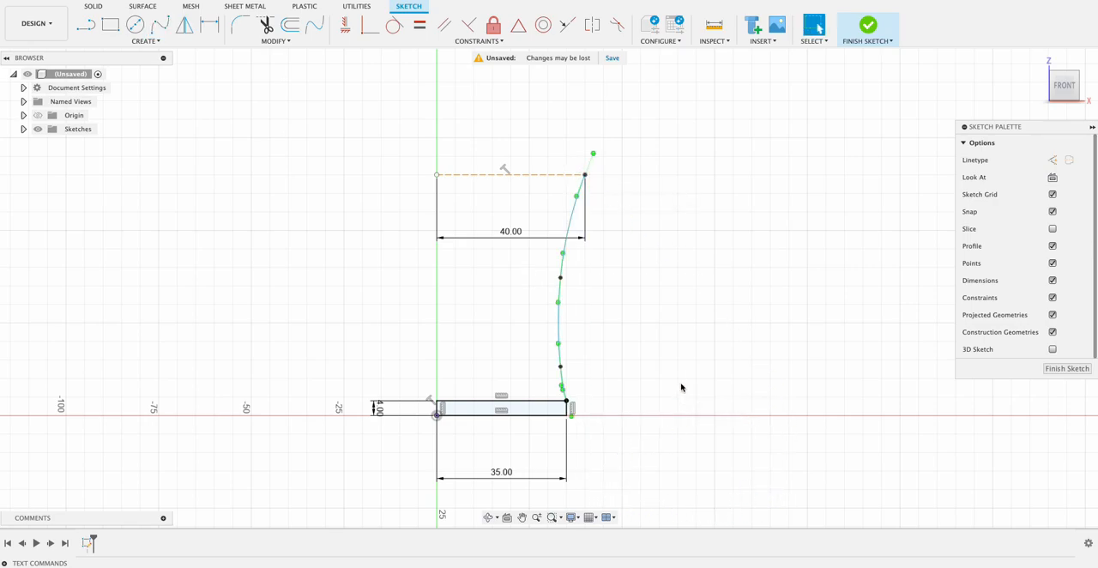
Try reshaping the spline by moving a fit point and a curve handle, and undo both changes.
{"action": "left_click_drag", "start_coordinate": [561, 277], "coordinate": [516, 293]}
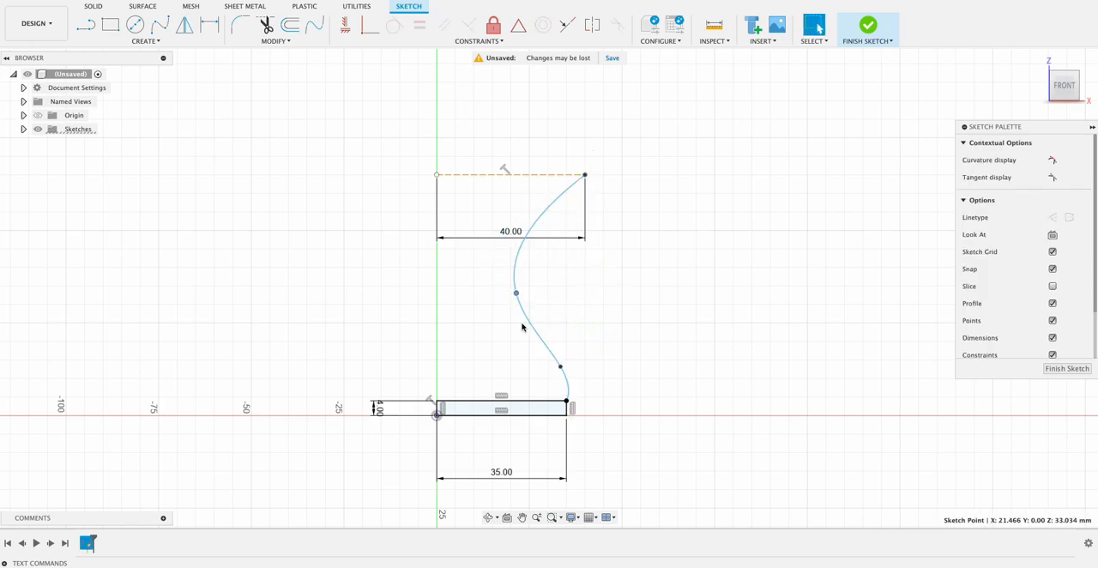
{"action": "key", "text": "super+z"}
{"action": "left_click", "coordinate": [561, 309]}
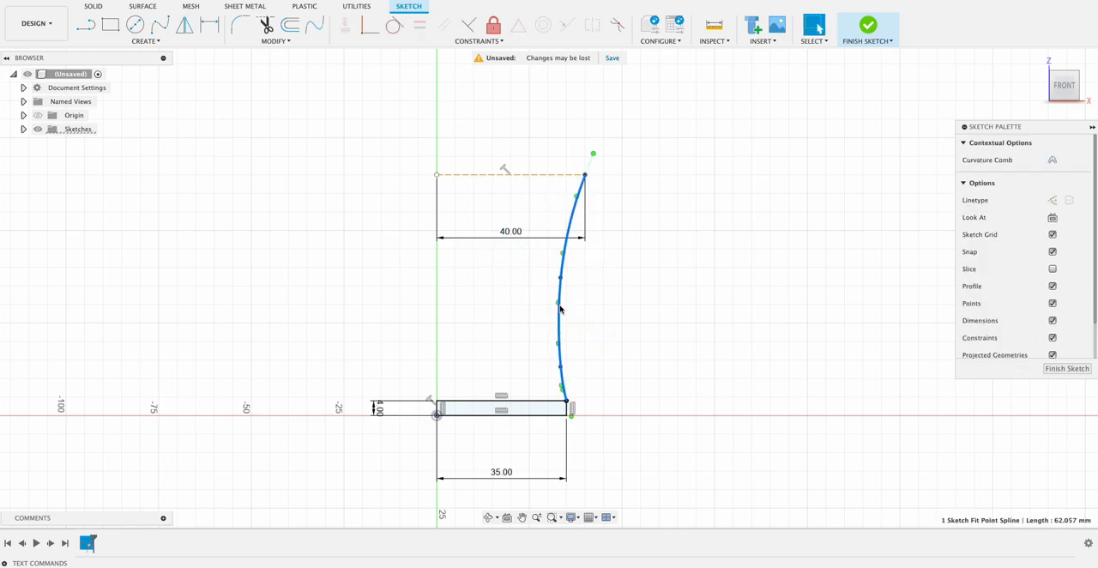
{"action": "mouse_move", "coordinate": [560, 304]}
{"action": "left_mouse_down"}
{"action": "mouse_move", "coordinate": [589, 307]}
{"action": "mouse_move", "coordinate": [512, 301]}
{"action": "mouse_move", "coordinate": [589, 315]}
{"action": "mouse_move", "coordinate": [554, 317]}
{"action": "mouse_move", "coordinate": [576, 331]}
{"action": "mouse_move", "coordinate": [578, 311]}
{"action": "left_mouse_up"}
{"action": "key", "text": "super+z"}
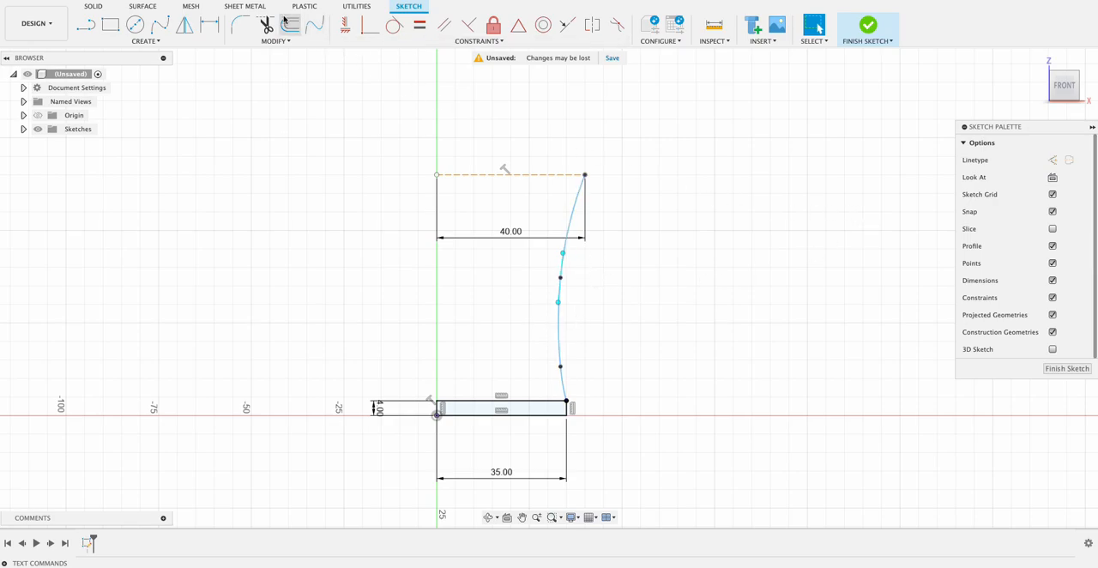
Offset the spline 3 mm inward to form the mug wall's inner curve.
{"action": "left_click", "coordinate": [566, 246]}
{"action": "left_click", "coordinate": [300, 29]}
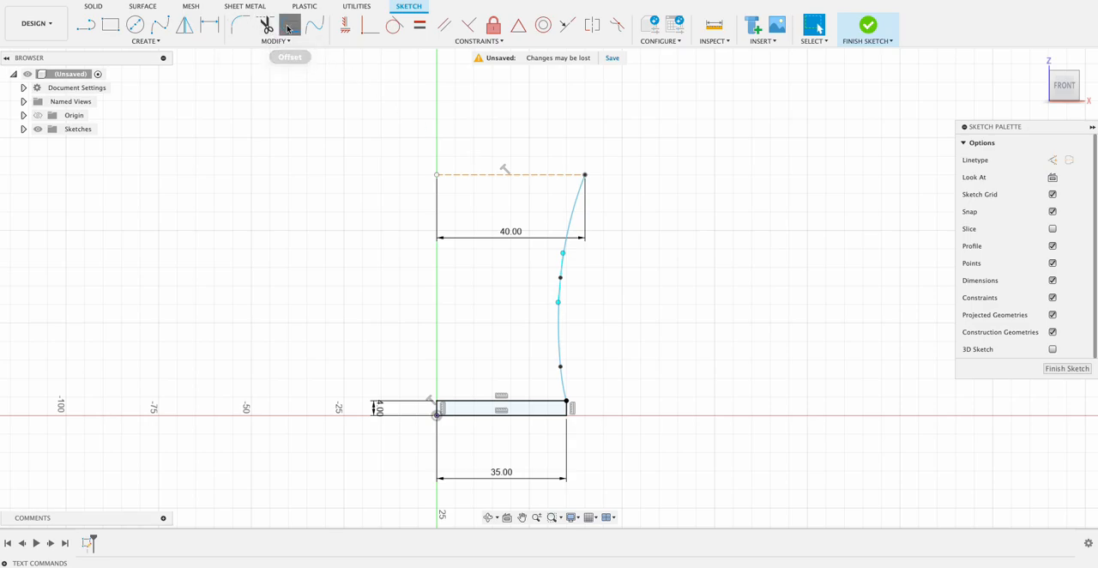
{"action": "type", "text": "3"}
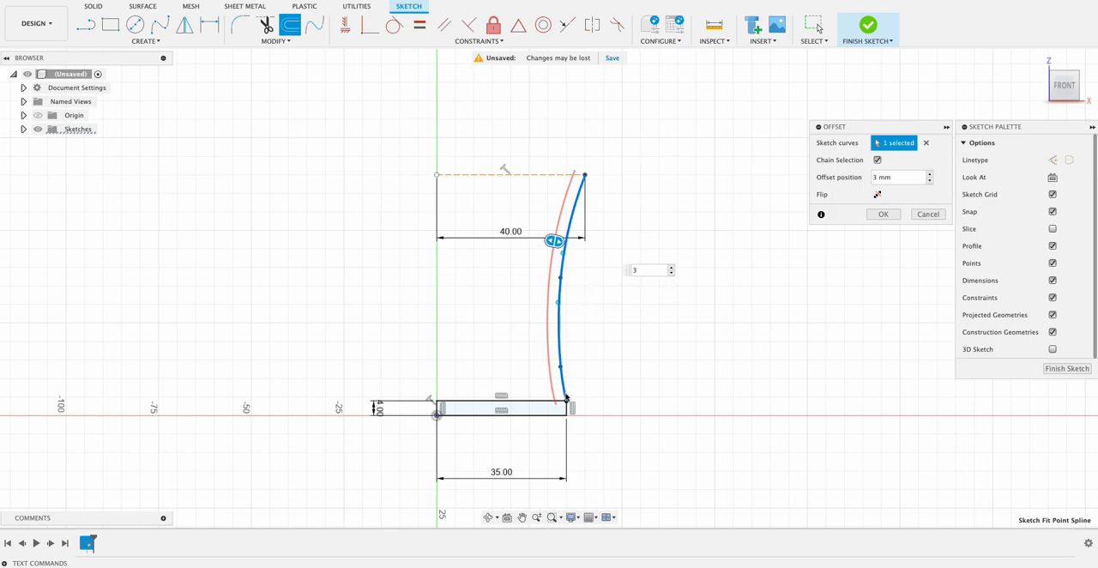
{"action": "left_click", "coordinate": [884, 215]}
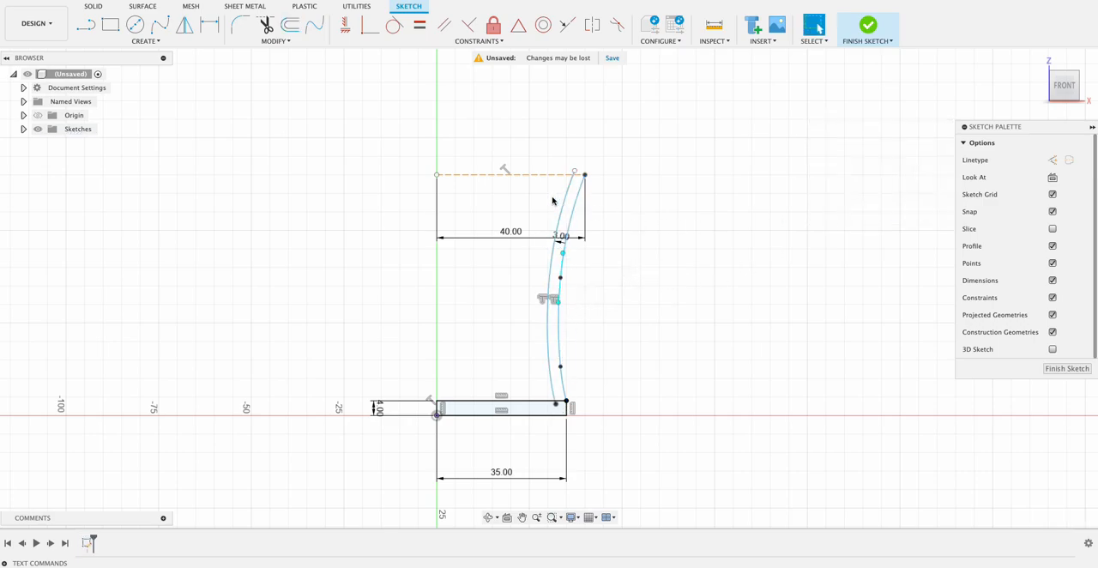
Close the wall's upper end with a line between the two curves and trim the inner curve's overhang above it.
{"action": "scroll", "coordinate": [648, 193], "scroll_direction": "up", "scroll_amount": 6}
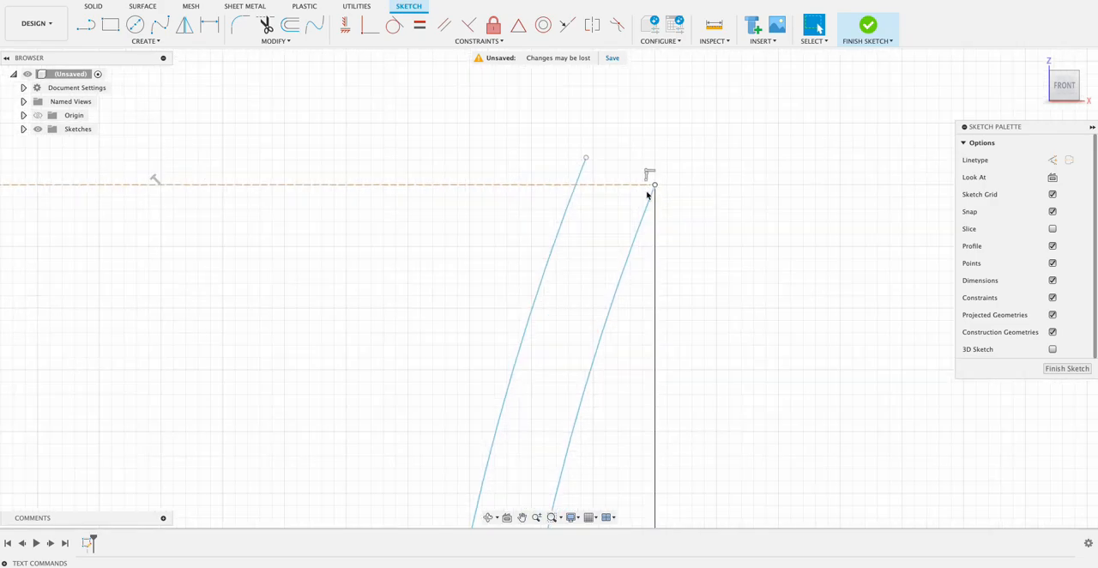
{"action": "key", "text": "l"}
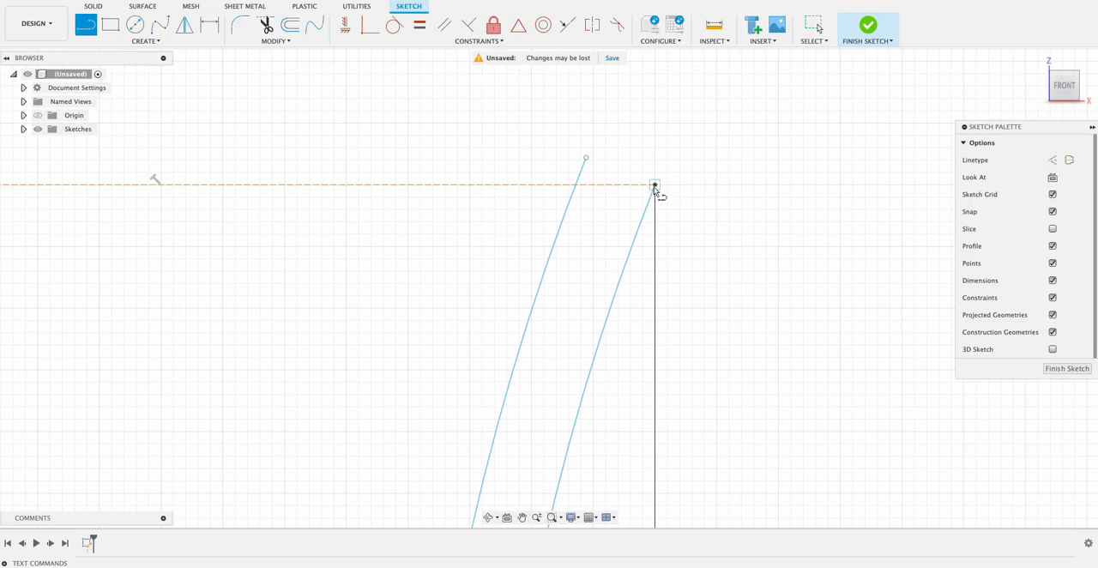
{"action": "left_click", "coordinate": [655, 186]}
{"action": "left_click", "coordinate": [575, 187]}
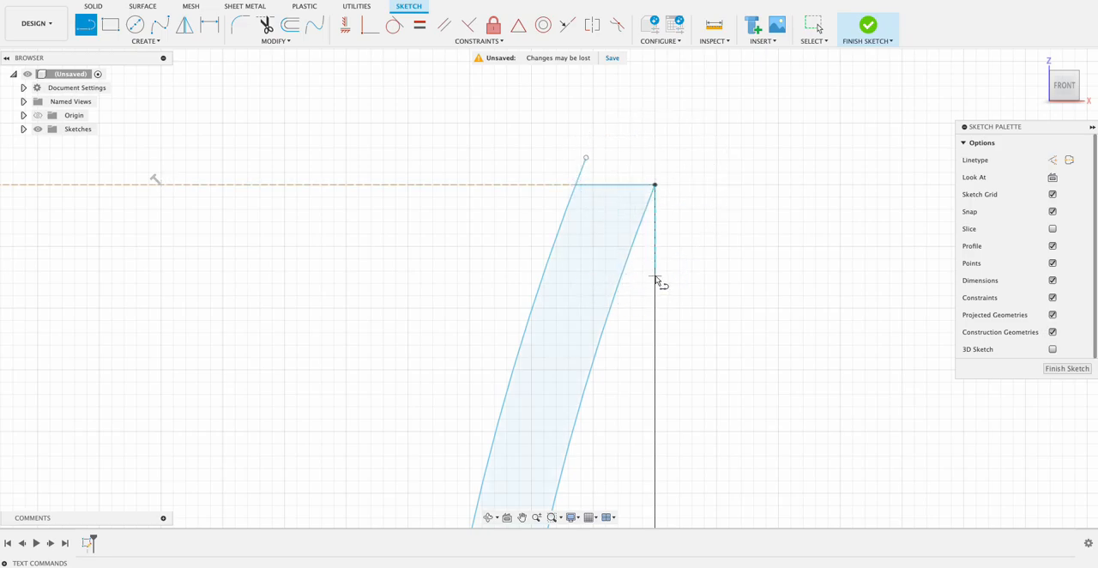
{"action": "left_click", "coordinate": [267, 28]}
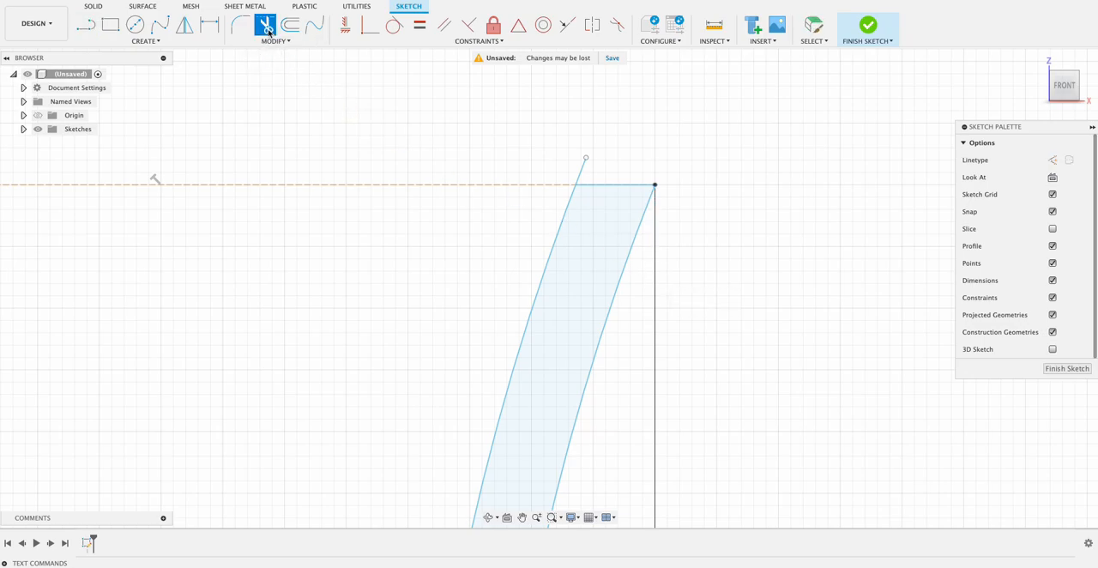
{"action": "left_click", "coordinate": [585, 172]}
Trim the inner curve's end inside the base and the base edge segment between the wall curves, and finish the sketch.
{"action": "scroll", "coordinate": [680, 264], "scroll_direction": "down", "scroll_amount": 3}
{"action": "middle_click_drag", "start_coordinate": [709, 313], "coordinate": [657, 84]}
{"action": "scroll", "coordinate": [698, 337], "scroll_direction": "down", "scroll_amount": 2}
{"action": "middle_click_drag", "start_coordinate": [718, 403], "coordinate": [653, 272]}
{"action": "scroll", "coordinate": [635, 387], "scroll_direction": "down", "scroll_amount": 1}
{"action": "scroll", "coordinate": [527, 398], "scroll_direction": "up", "scroll_amount": 5}
{"action": "left_click", "coordinate": [551, 354]}
{"action": "left_click", "coordinate": [580, 349]}
{"action": "scroll", "coordinate": [580, 347], "scroll_direction": "down", "scroll_amount": 5}
{"action": "scroll", "coordinate": [581, 345], "scroll_direction": "down", "scroll_amount": 3}
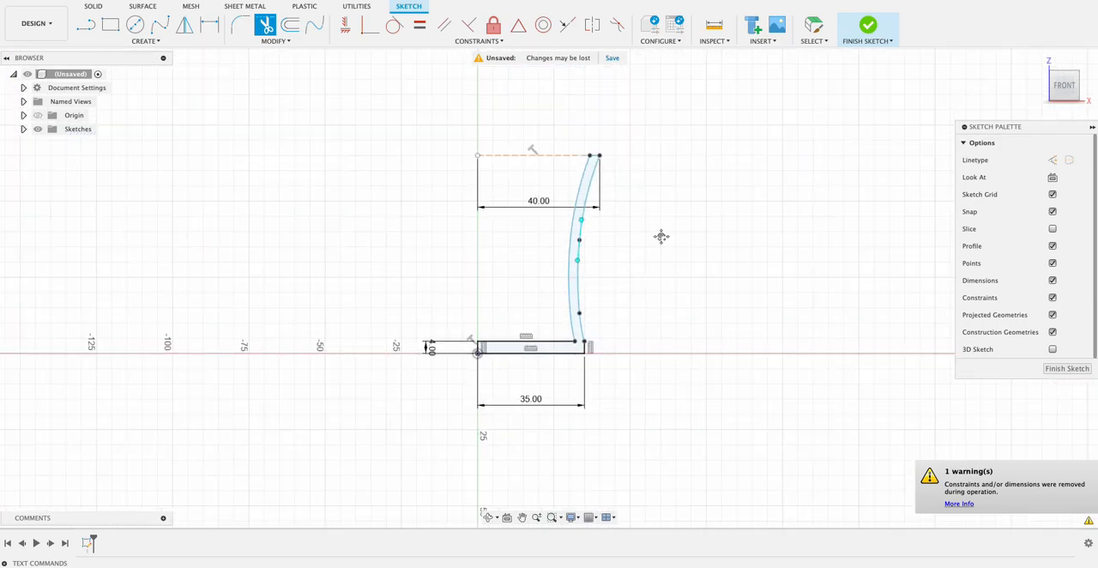
{"action": "middle_click_drag", "start_coordinate": [662, 238], "coordinate": [648, 280]}
{"action": "left_click", "coordinate": [1080, 373]}
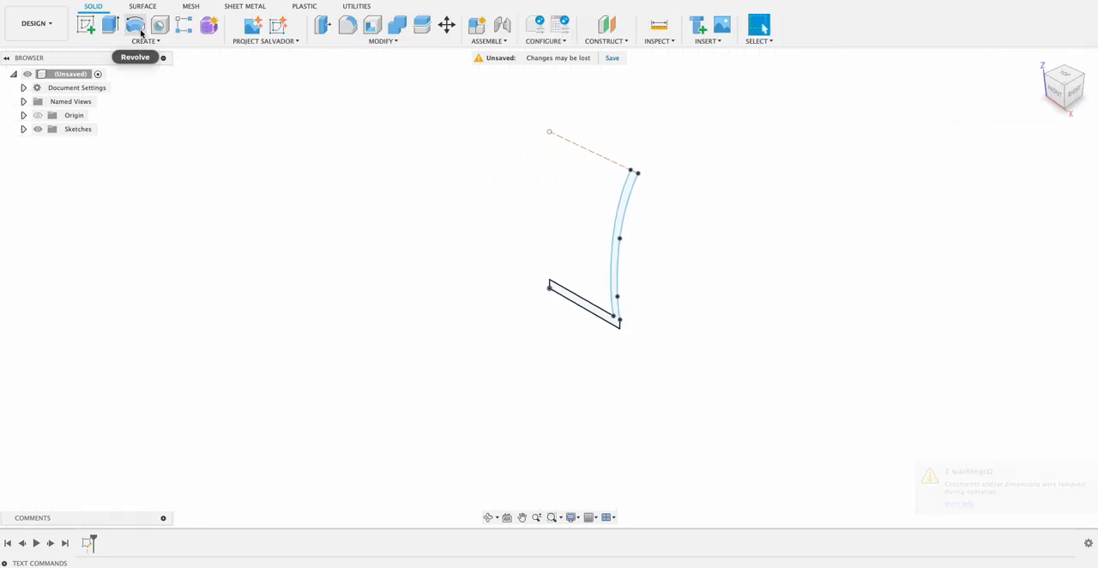
Revolve the mug profile 360 degrees about the Z axis as a new body.
{"action": "left_click", "coordinate": [137, 28]}
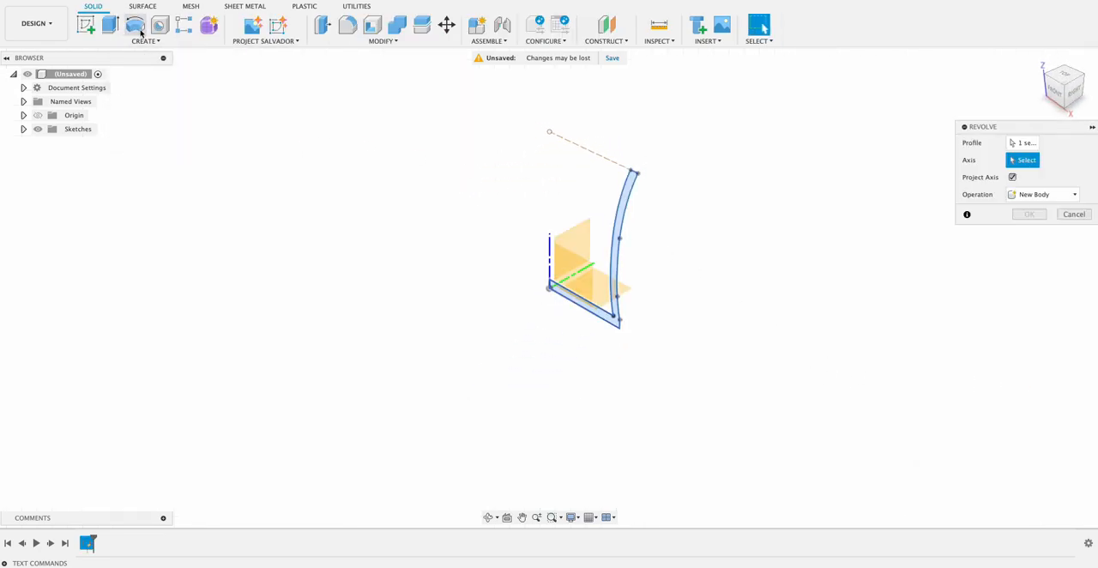
{"action": "left_click", "coordinate": [550, 259]}
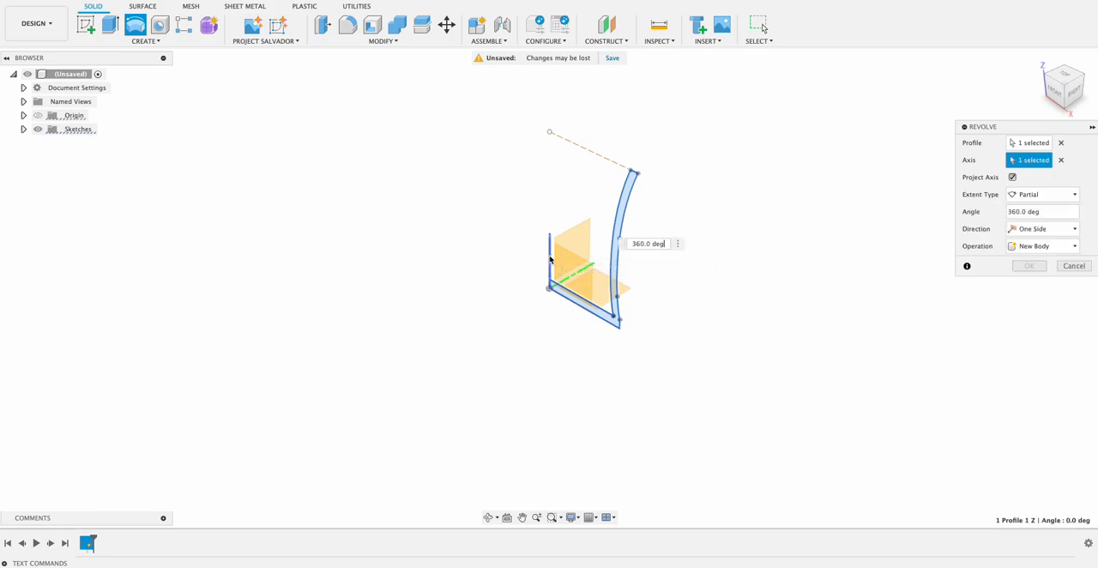
{"action": "middle_click_drag", "start_coordinate": [753, 365], "coordinate": [502, 262], "text": "shift"}
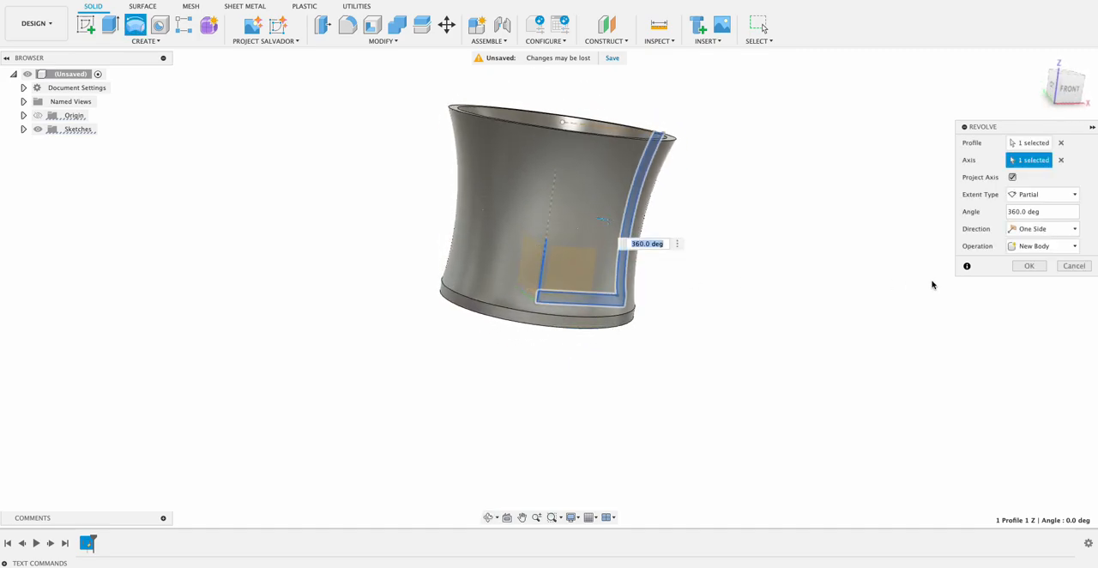
{"action": "left_click", "coordinate": [1029, 265]}
{"action": "middle_click_drag", "start_coordinate": [946, 249], "coordinate": [666, 78], "text": "shift"}
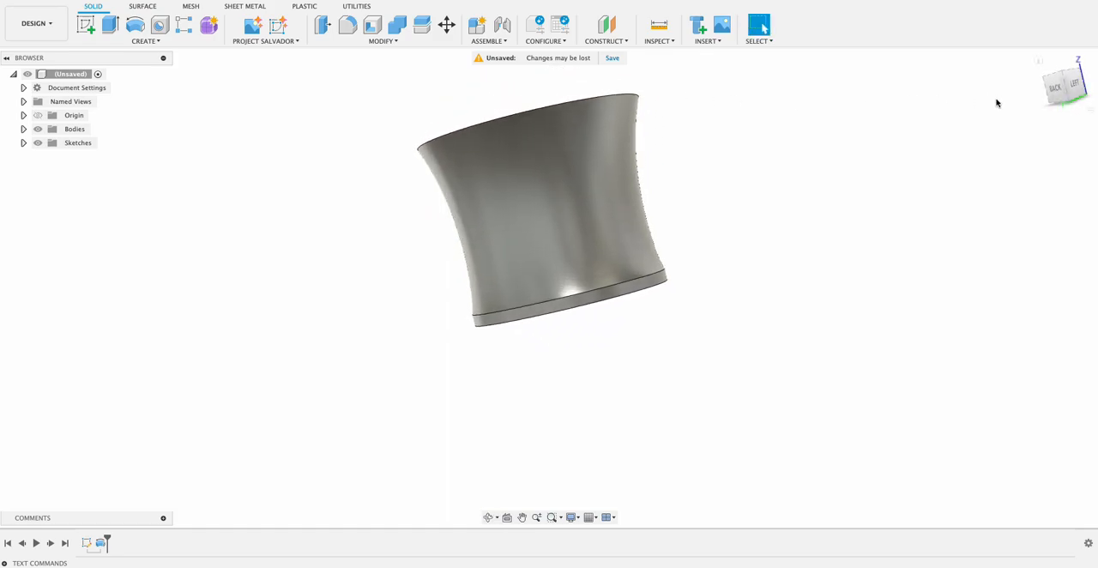
Fillet the inner and outer edges of the mug's rim with a 1.5 mm radius.
{"action": "left_click", "coordinate": [1081, 89]}
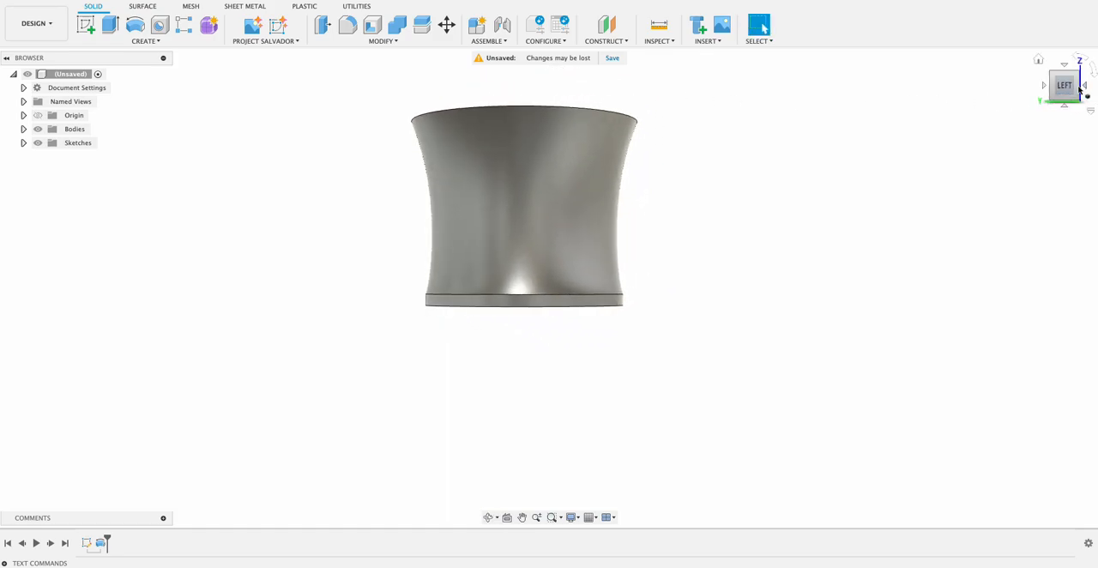
{"action": "middle_click_drag", "start_coordinate": [775, 208], "coordinate": [749, 245], "text": "shift"}
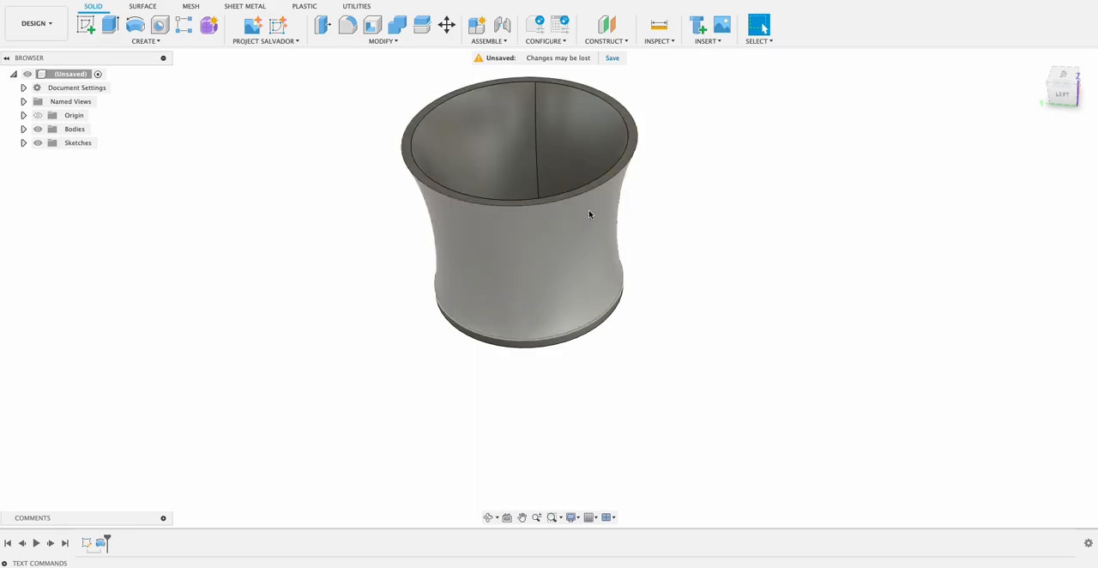
{"action": "left_click", "coordinate": [348, 26]}
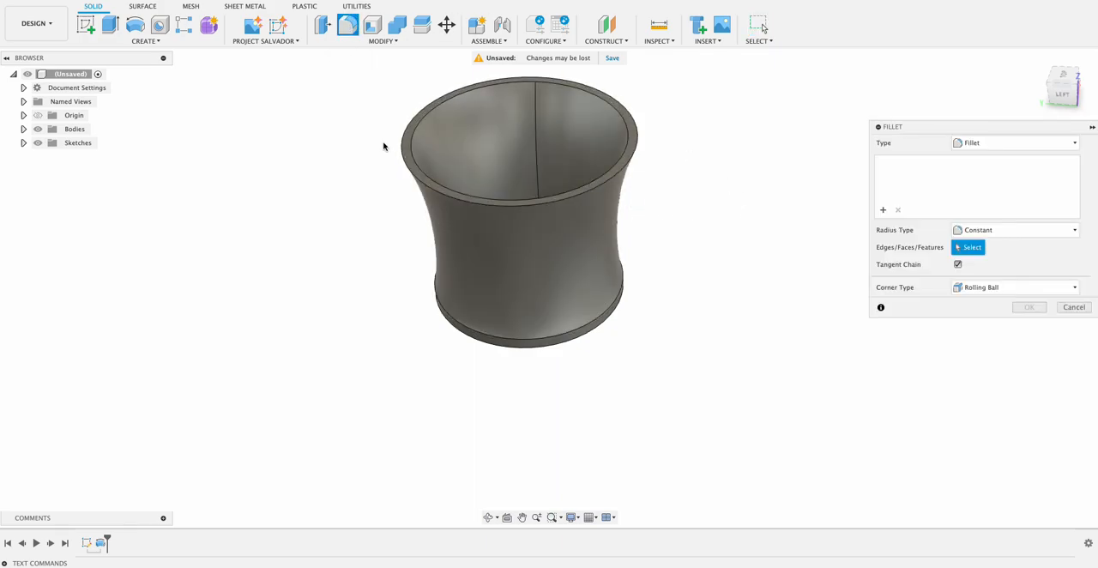
{"action": "left_click", "coordinate": [410, 151]}
{"action": "left_click", "coordinate": [485, 203]}
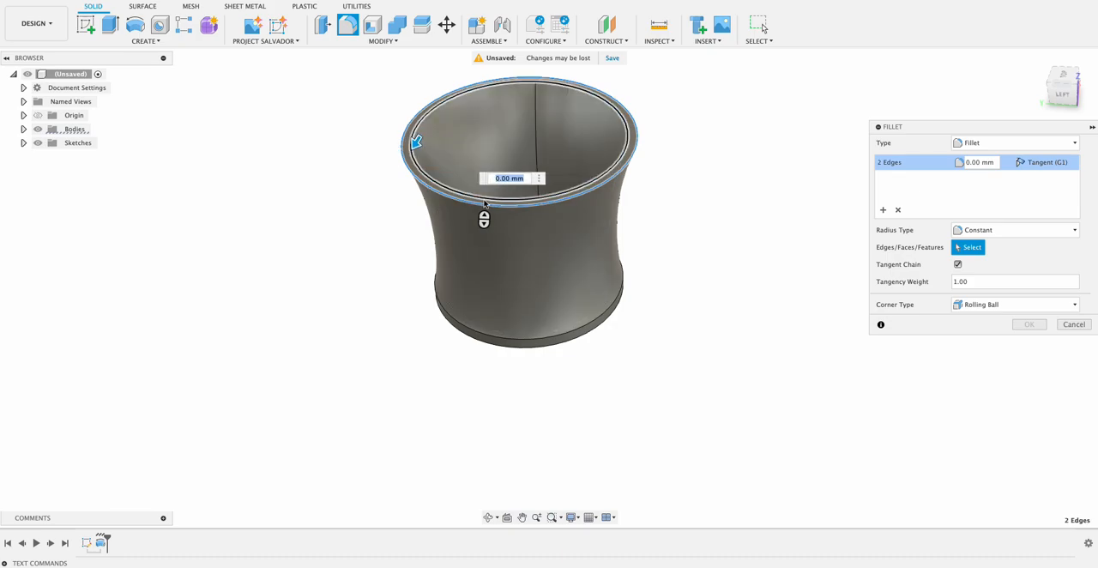
{"action": "type", "text": "2"}
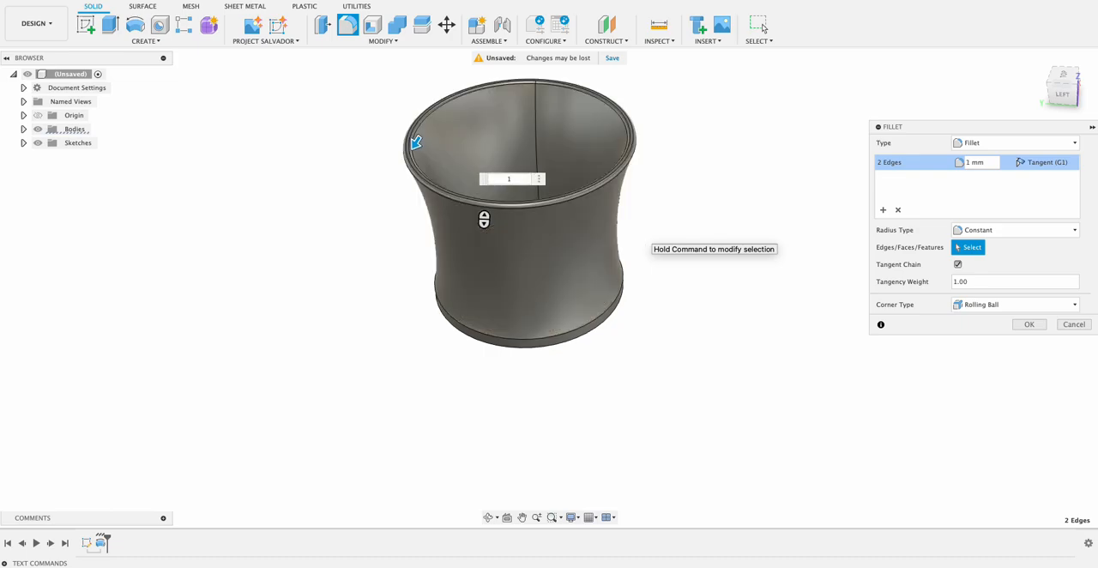
{"action": "scroll", "coordinate": [522, 212], "scroll_direction": "up", "scroll_amount": 4}
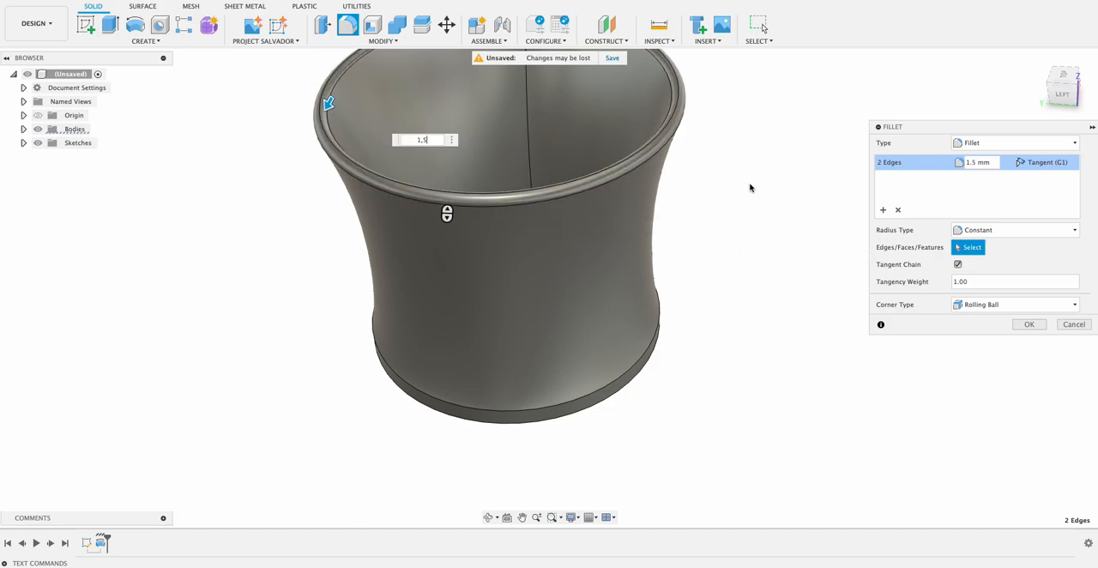
{"action": "left_click", "coordinate": [1026, 326]}
Start a sketch on the front XZ origin plane and turn on Slice to expose the mug's wall section.
{"action": "middle_click_drag", "start_coordinate": [756, 282], "coordinate": [675, 213], "text": "shift"}
{"action": "scroll", "coordinate": [756, 263], "scroll_direction": "down", "scroll_amount": 3}
{"action": "middle_click_drag", "start_coordinate": [429, 149], "coordinate": [431, 178], "text": "shift"}
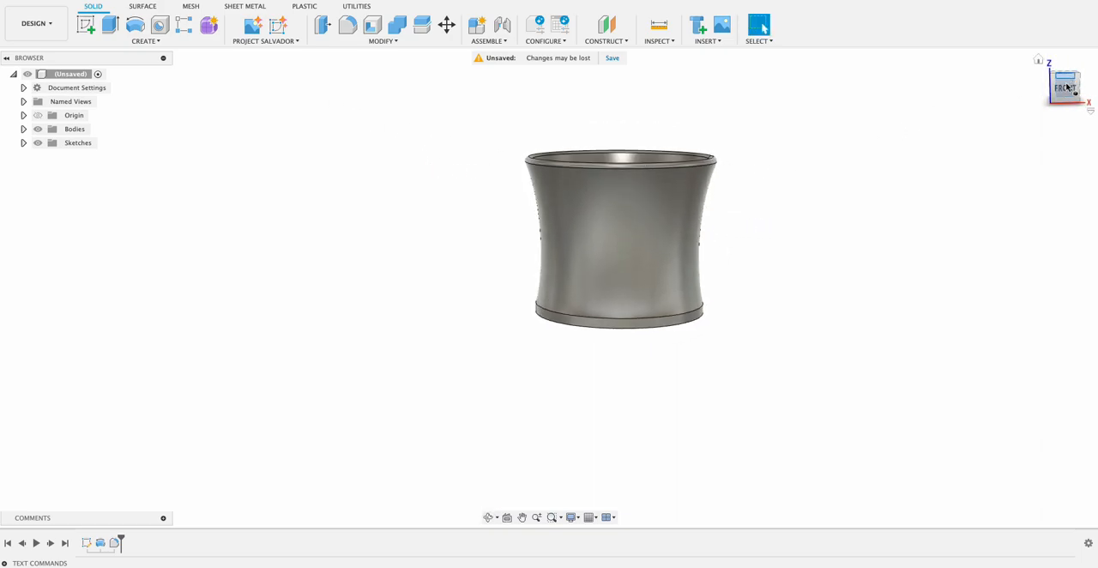
{"action": "left_click", "coordinate": [87, 29]}
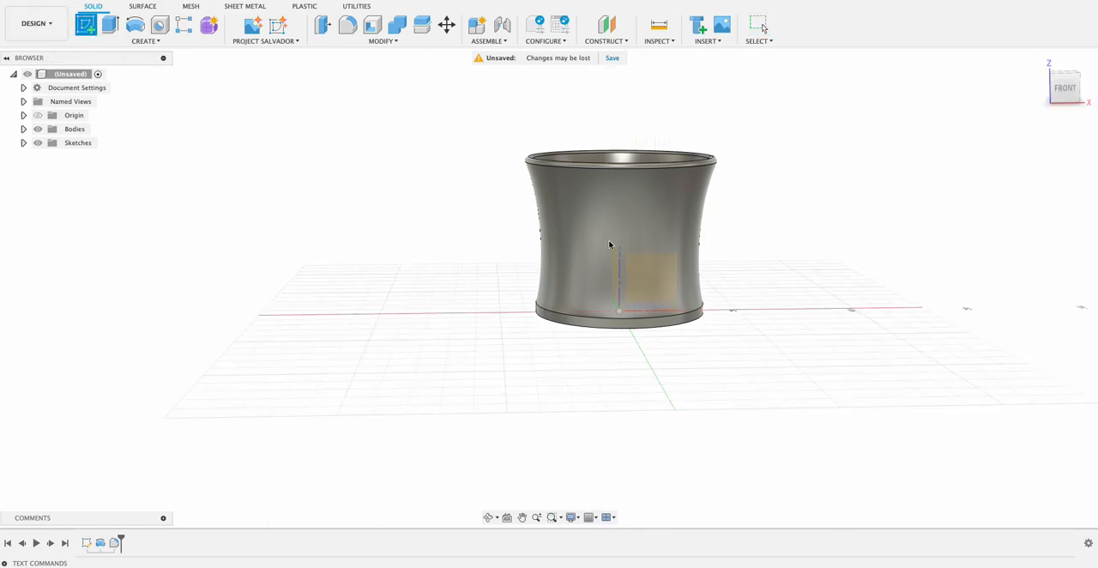
{"action": "left_click", "coordinate": [656, 281]}
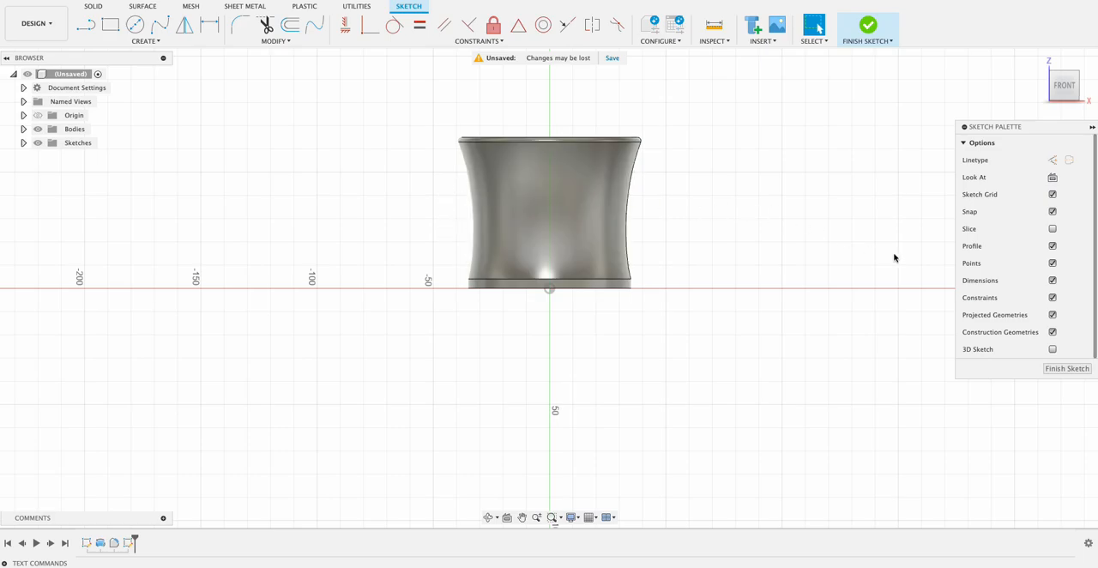
{"action": "left_click", "coordinate": [1053, 229]}
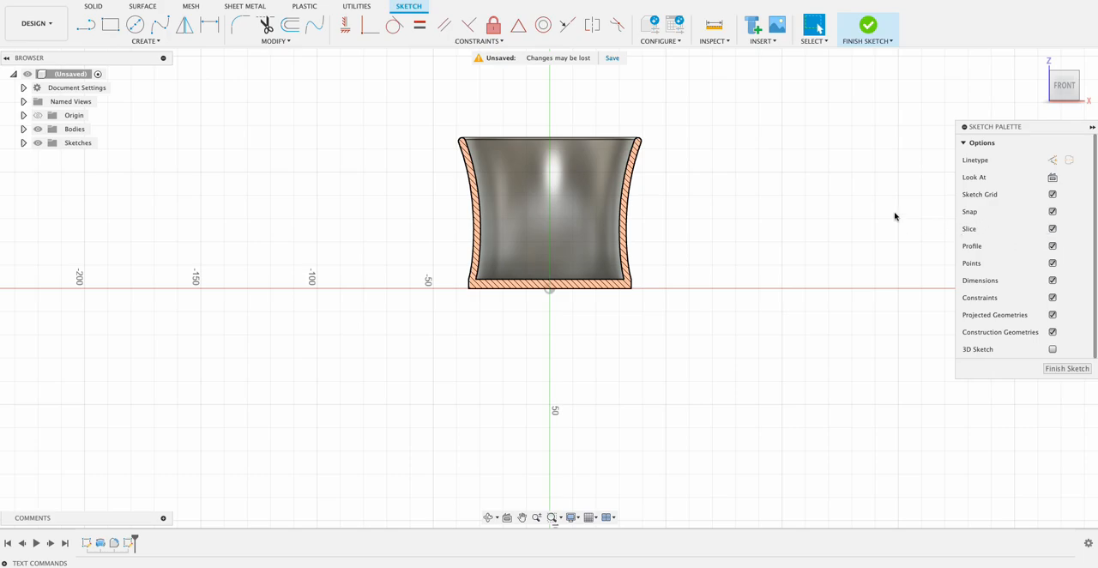
Draw a five-point fit point spline for the handle, starting inside the upper wall section, bulging outward and ending inside the lower wall section.
{"action": "scroll", "coordinate": [454, 172], "scroll_direction": "up", "scroll_amount": 5}
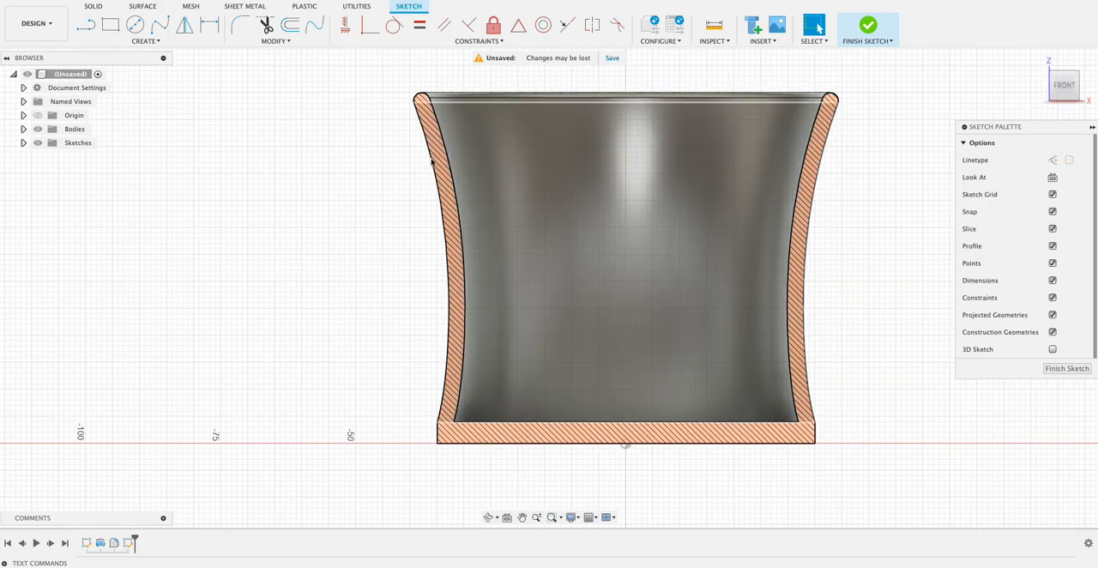
{"action": "left_click", "coordinate": [158, 33]}
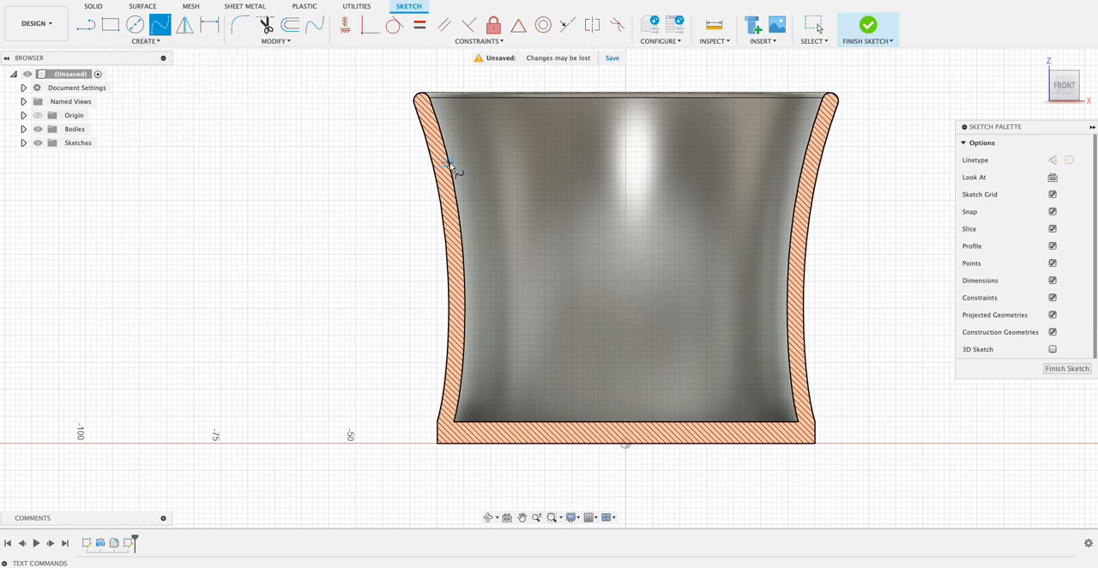
{"action": "scroll", "coordinate": [441, 165], "scroll_direction": "up", "scroll_amount": 3}
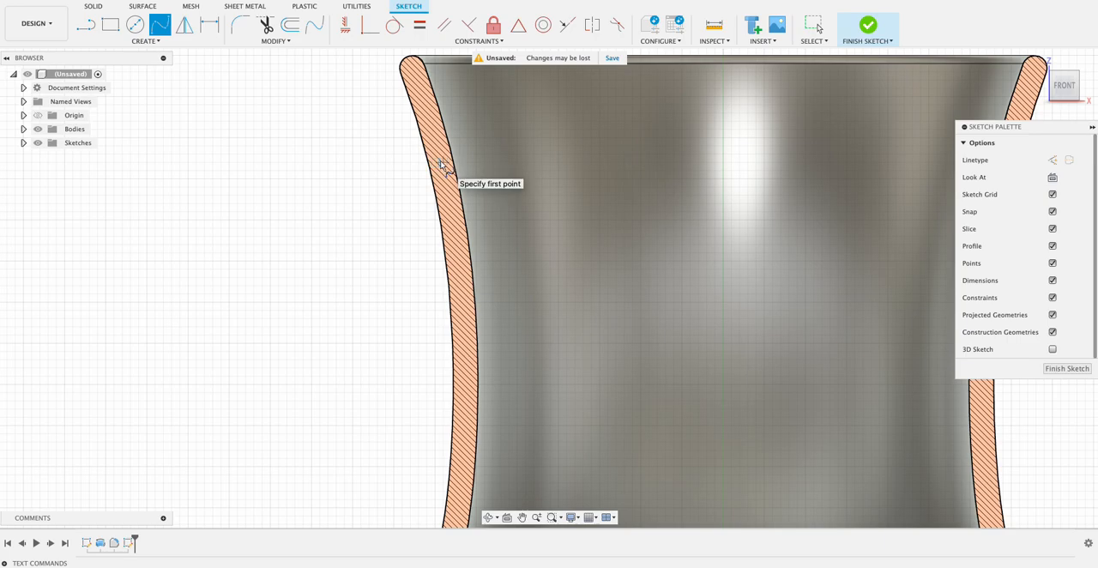
{"action": "left_click", "coordinate": [441, 165]}
{"action": "scroll", "coordinate": [247, 163], "scroll_direction": "down", "scroll_amount": 5}
{"action": "left_click", "coordinate": [246, 161]}
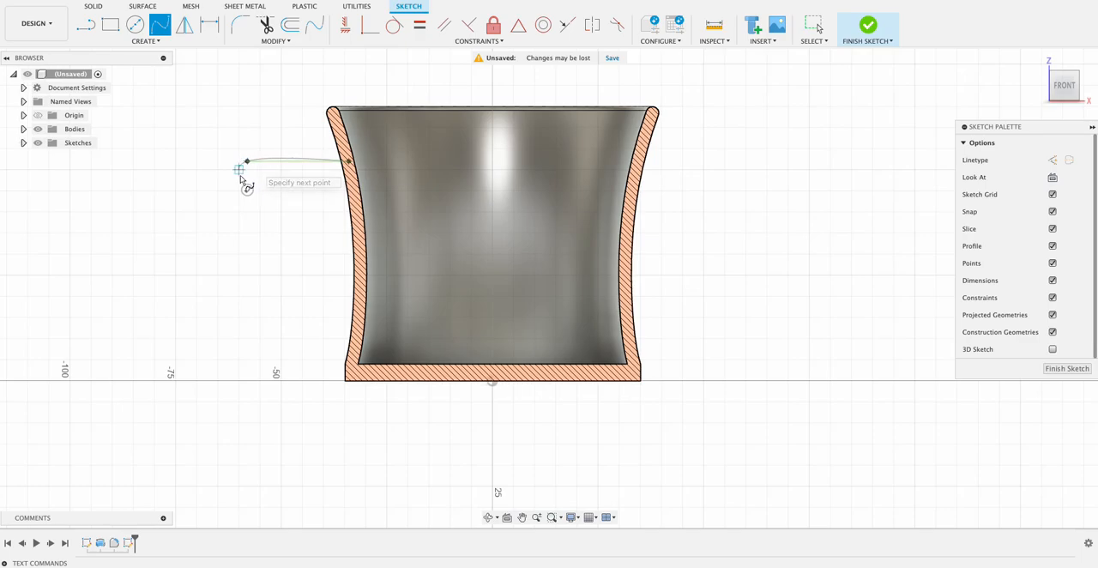
{"action": "left_click", "coordinate": [219, 205]}
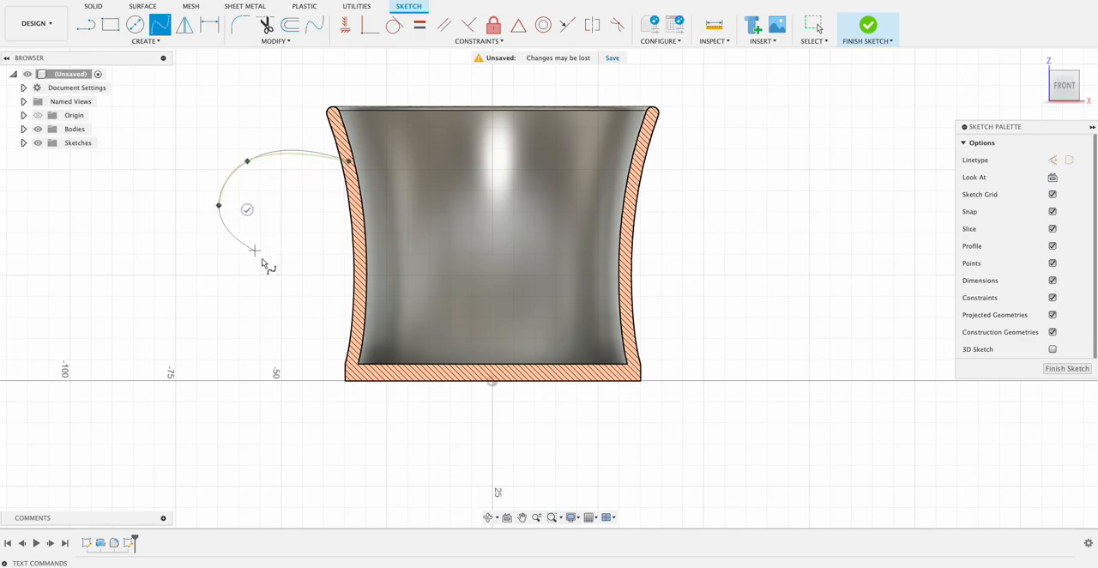
{"action": "left_click", "coordinate": [290, 316]}
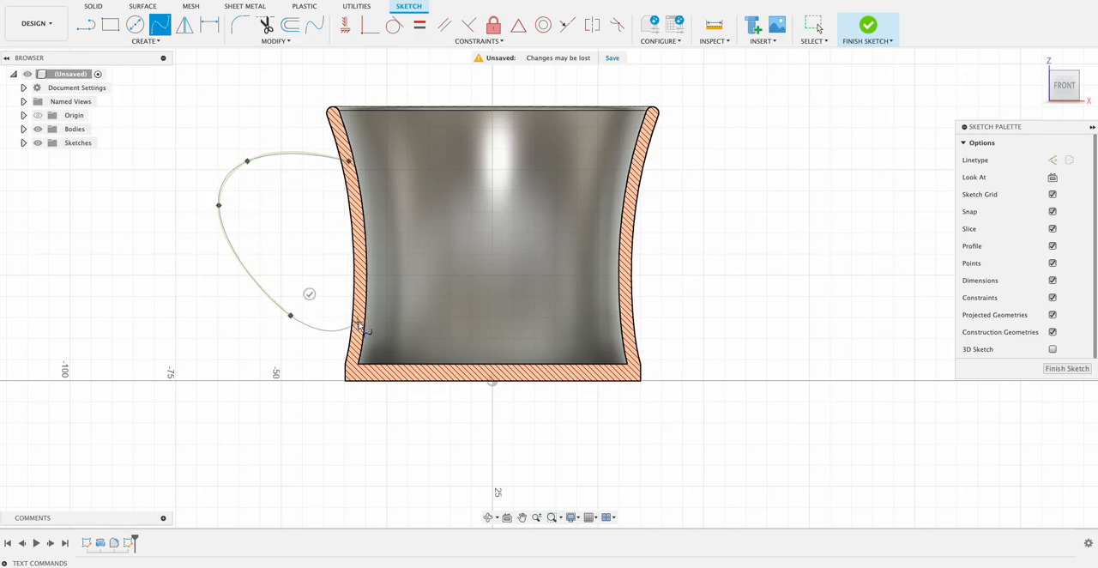
{"action": "double_click", "coordinate": [359, 327]}
{"action": "scroll", "coordinate": [640, 296], "scroll_direction": "down", "scroll_amount": 2}
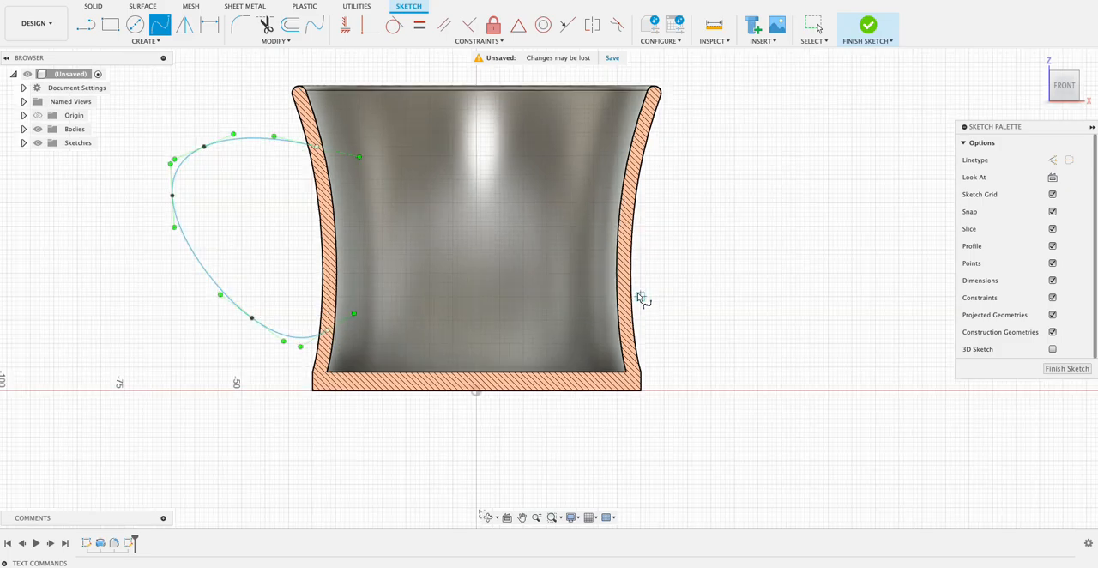
{"action": "key", "text": "Escape"}
Move the handle spline's outermost point to about X -59, Z 39 mm and its upper point to about X -51, Z 50 mm, and finish the sketch.
{"action": "left_click_drag", "start_coordinate": [249, 212], "coordinate": [270, 221]}
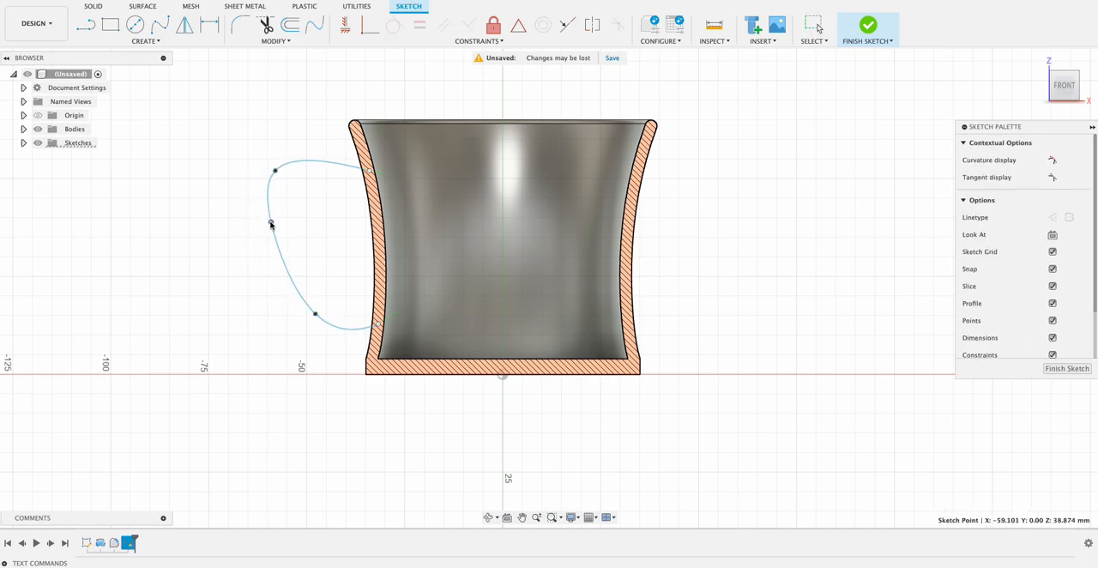
{"action": "left_click_drag", "start_coordinate": [276, 171], "coordinate": [301, 176]}
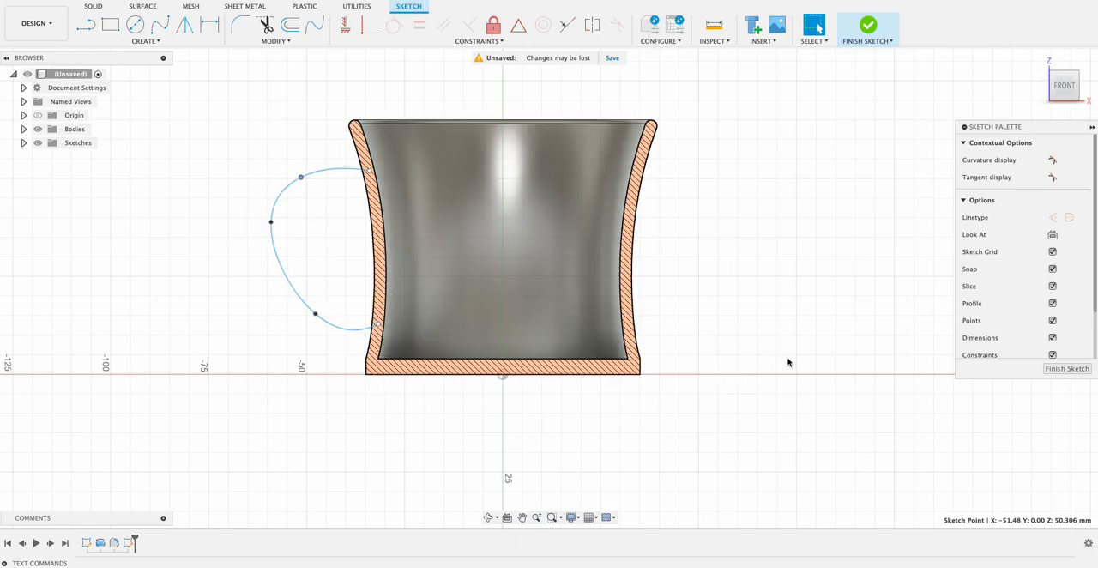
{"action": "left_click", "coordinate": [1073, 369]}
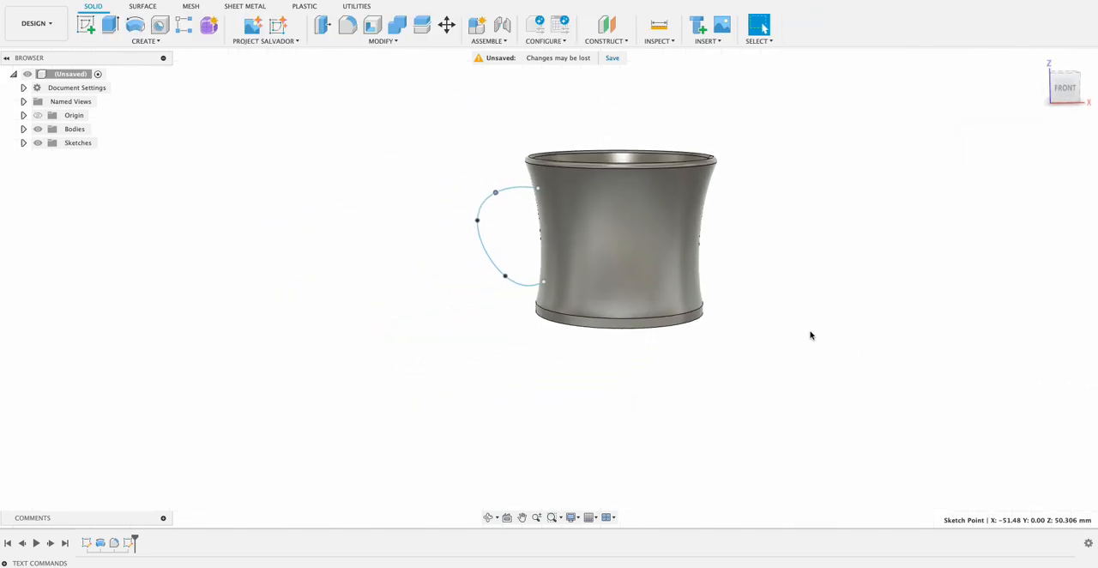
Create a plane along the handle spline at proportional distance 0, at its upper end in the mug wall.
{"action": "middle_click_drag", "start_coordinate": [497, 289], "coordinate": [542, 256], "text": "shift"}
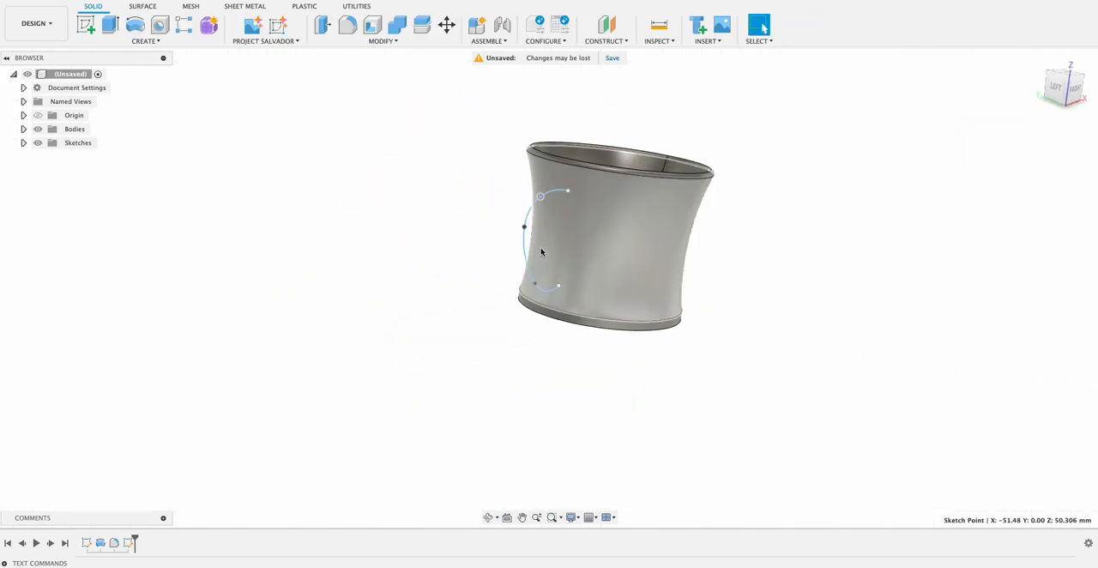
{"action": "left_click", "coordinate": [605, 41]}
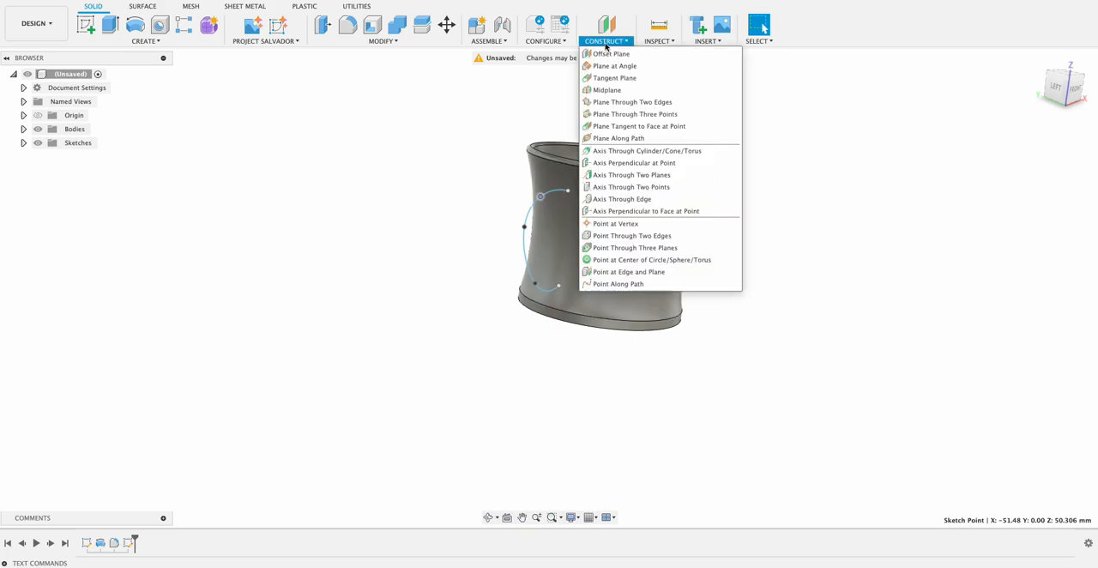
{"action": "left_click", "coordinate": [601, 138]}
{"action": "left_click", "coordinate": [557, 196]}
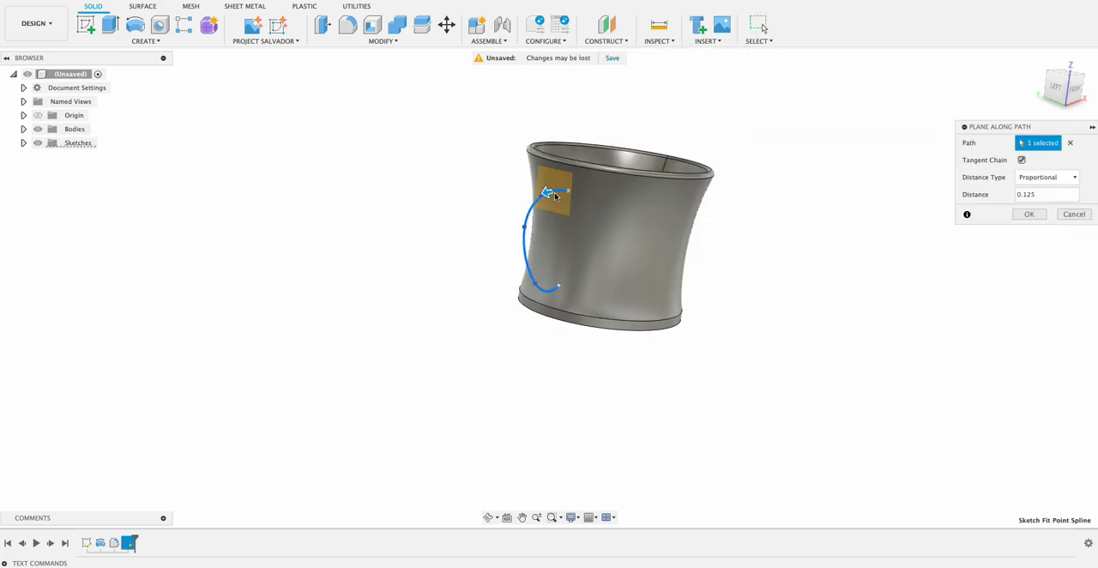
{"action": "left_click_drag", "start_coordinate": [549, 192], "coordinate": [818, 177]}
{"action": "middle_click_drag", "start_coordinate": [818, 177], "coordinate": [784, 172], "text": "shift"}
{"action": "left_click_drag", "start_coordinate": [530, 188], "coordinate": [668, 175]}
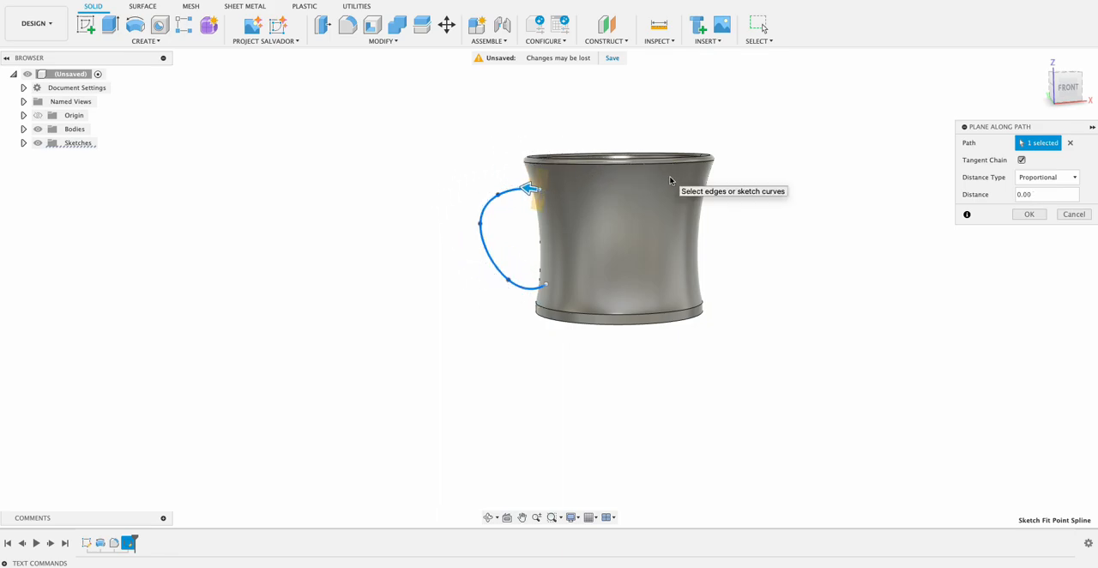
{"action": "left_click", "coordinate": [1030, 214]}
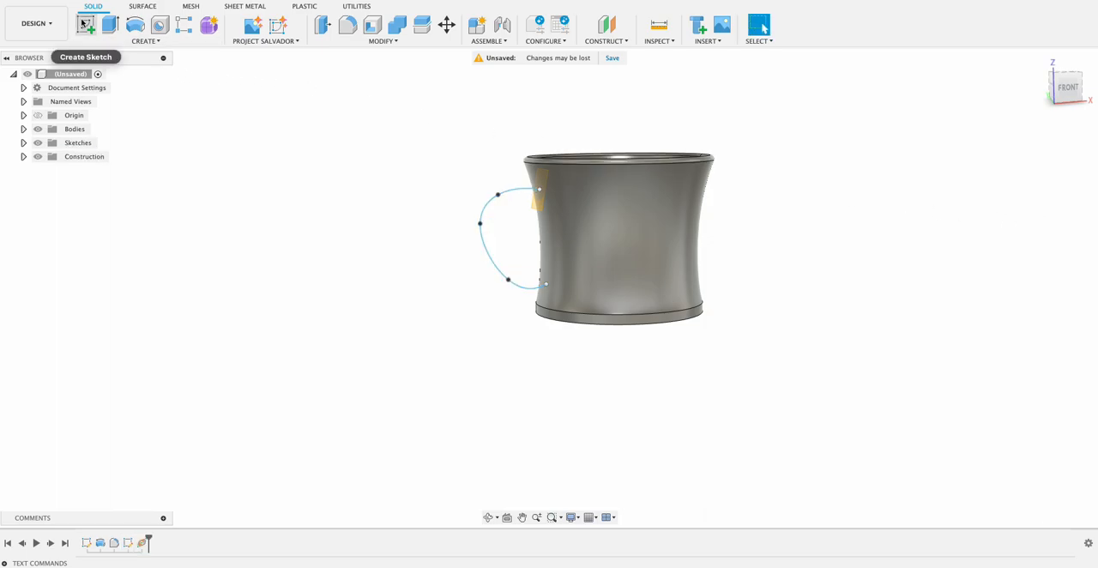
Sketch a 10 by 5 mm ellipse on the new plane, centred on the spline's upper end with its long axis at 90 degrees, and finish the sketch.
{"action": "left_click", "coordinate": [85, 24]}
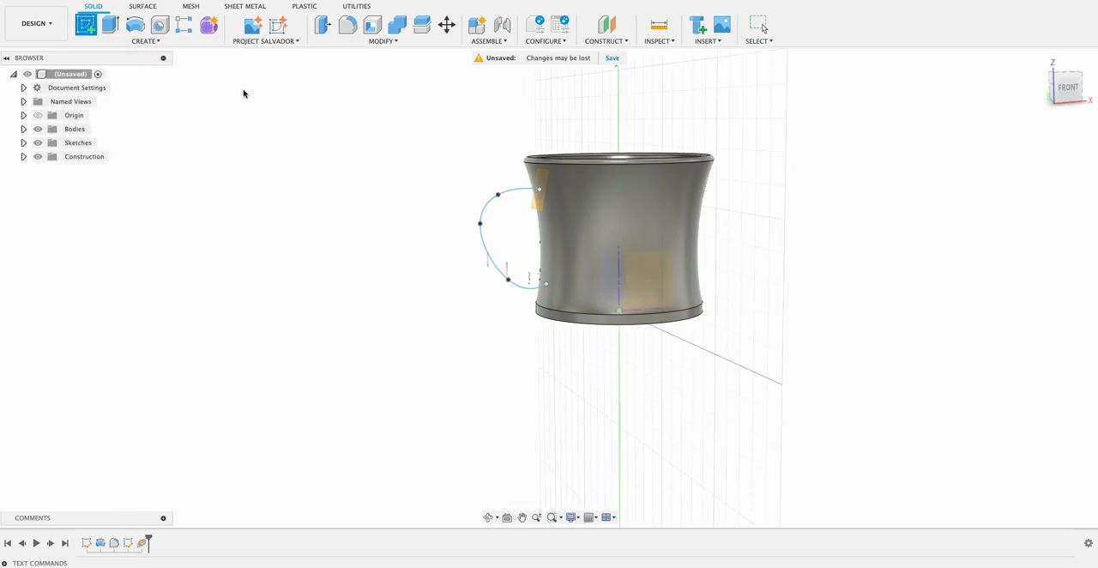
{"action": "left_click", "coordinate": [541, 207]}
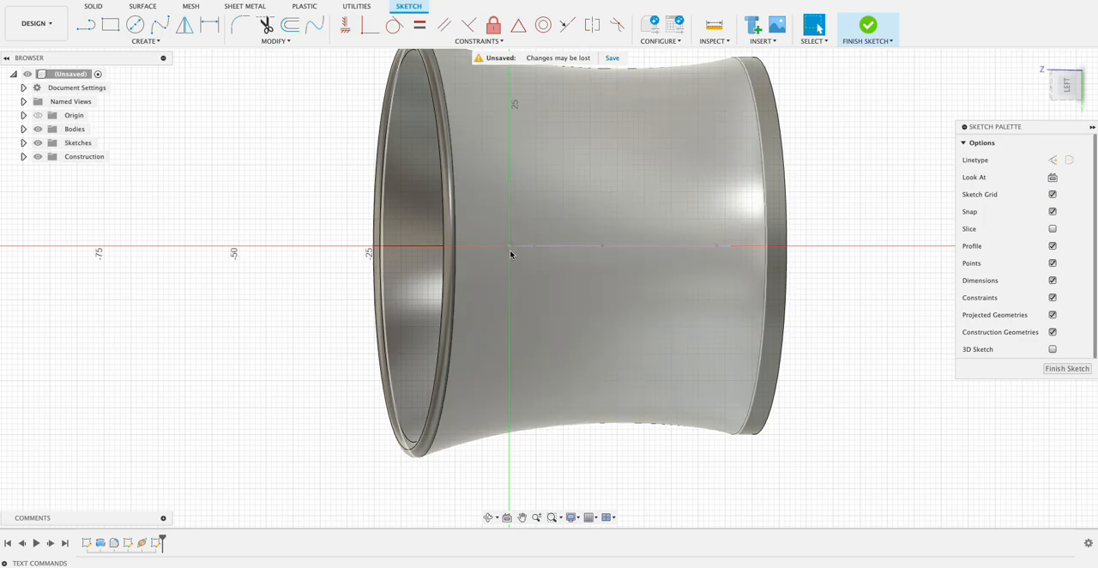
{"action": "left_click", "coordinate": [145, 41]}
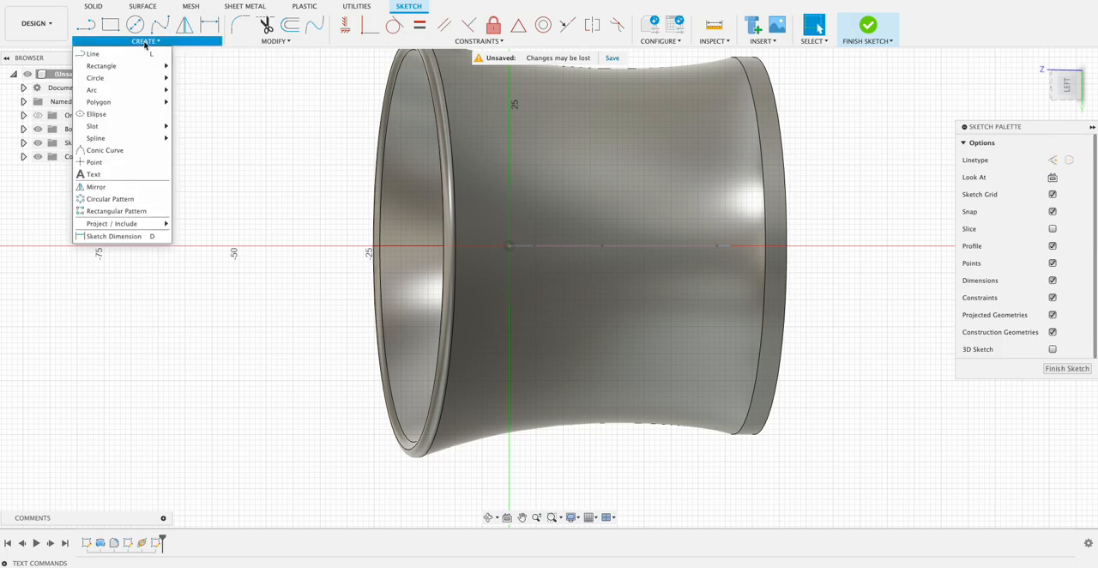
{"action": "left_click", "coordinate": [111, 117]}
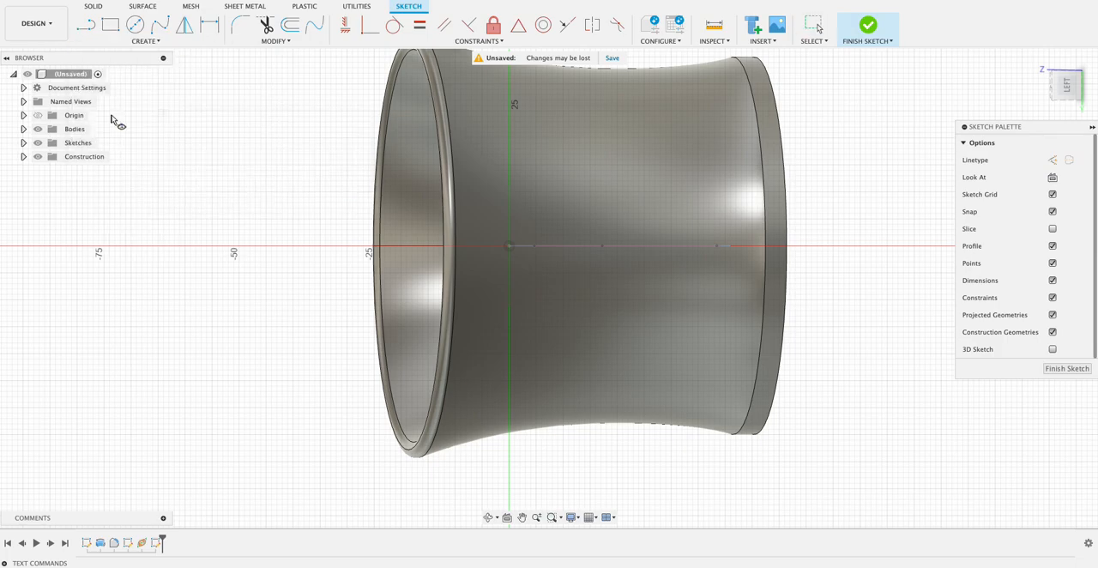
{"action": "left_click", "coordinate": [508, 248]}
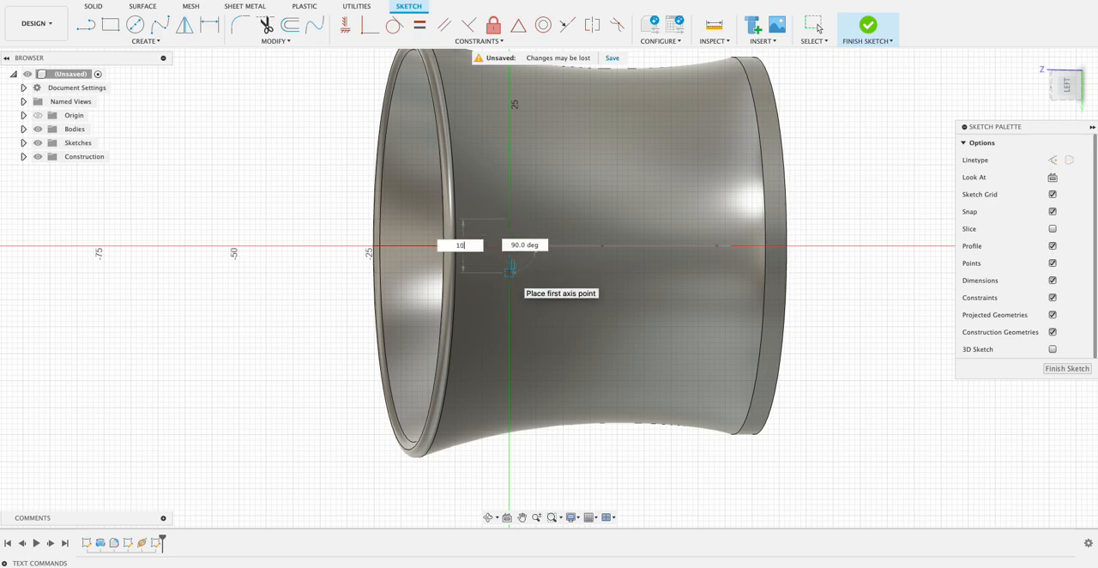
{"action": "key", "text": "Tab"}
{"action": "key", "text": "Tab"}
{"action": "key", "text": "Return"}
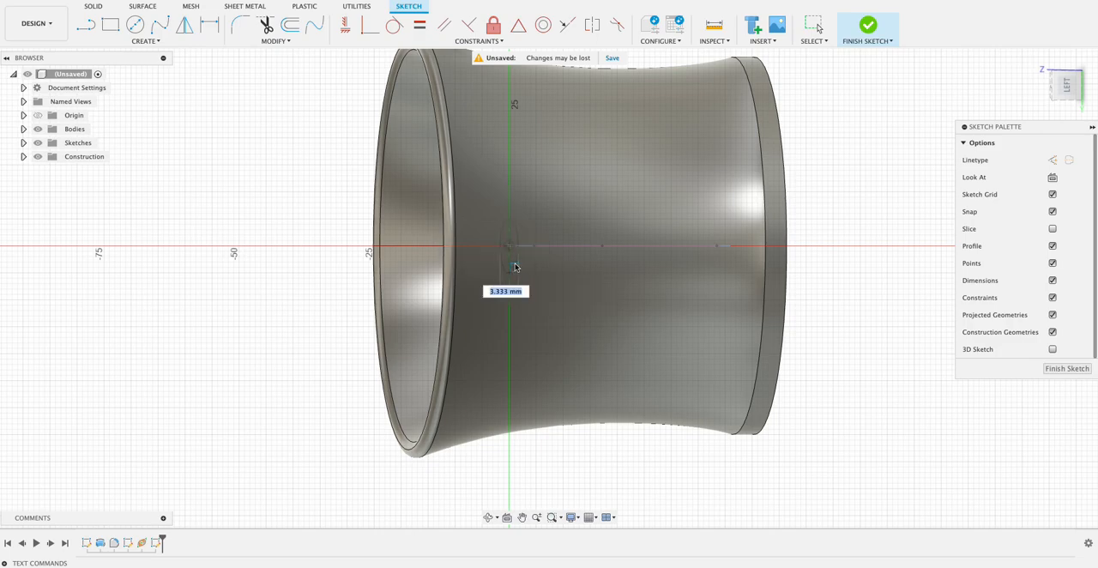
{"action": "type", "text": "5"}
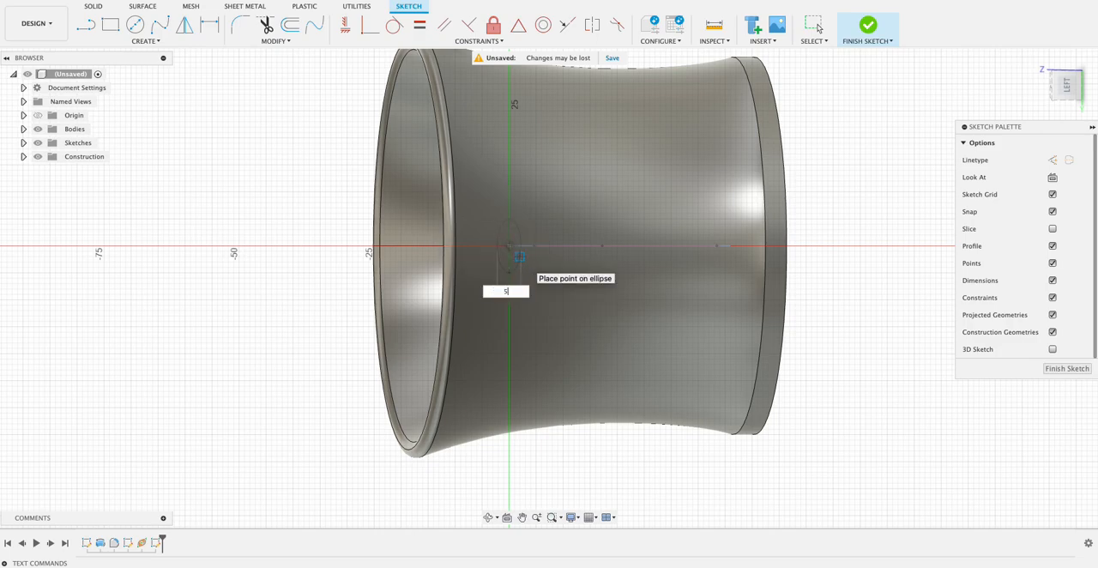
{"action": "key", "text": "Return"}
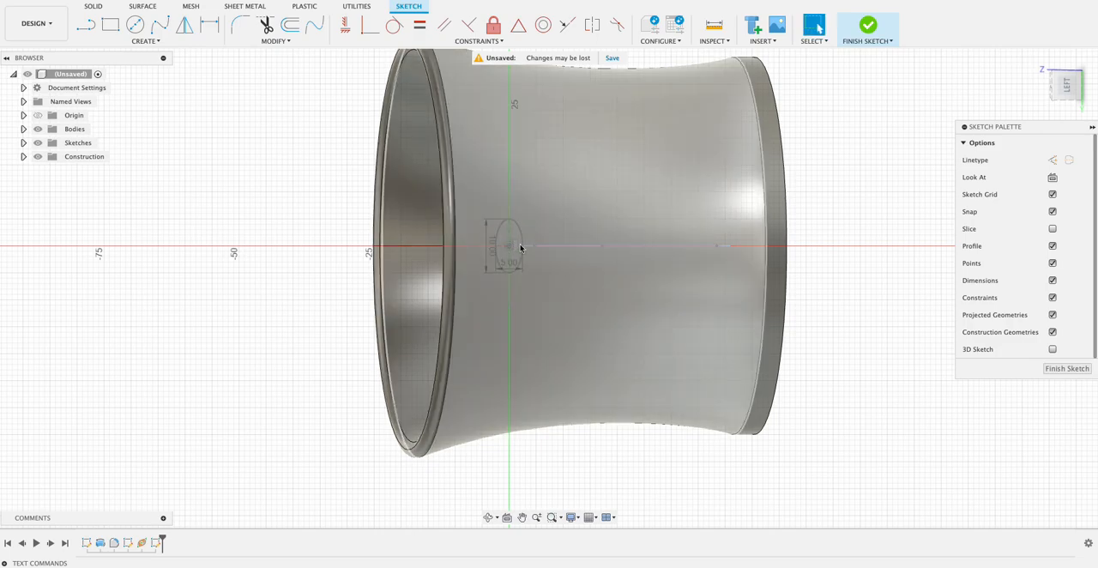
{"action": "left_click", "coordinate": [1065, 368]}
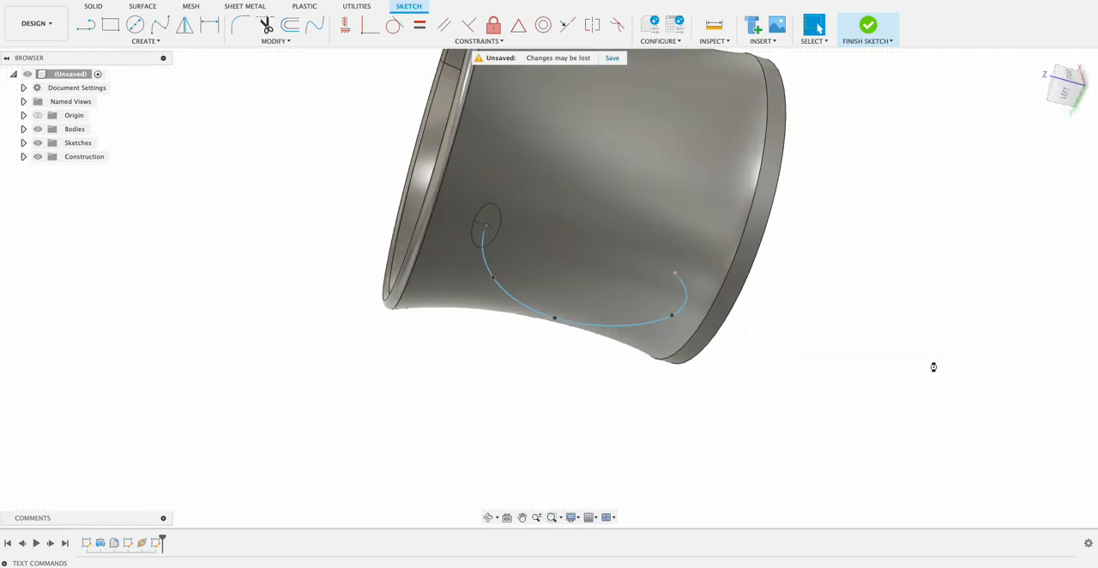
Sweep the ellipse profile along the handle spline with Perpendicular orientation and the Join operation.
{"action": "left_click", "coordinate": [150, 43]}
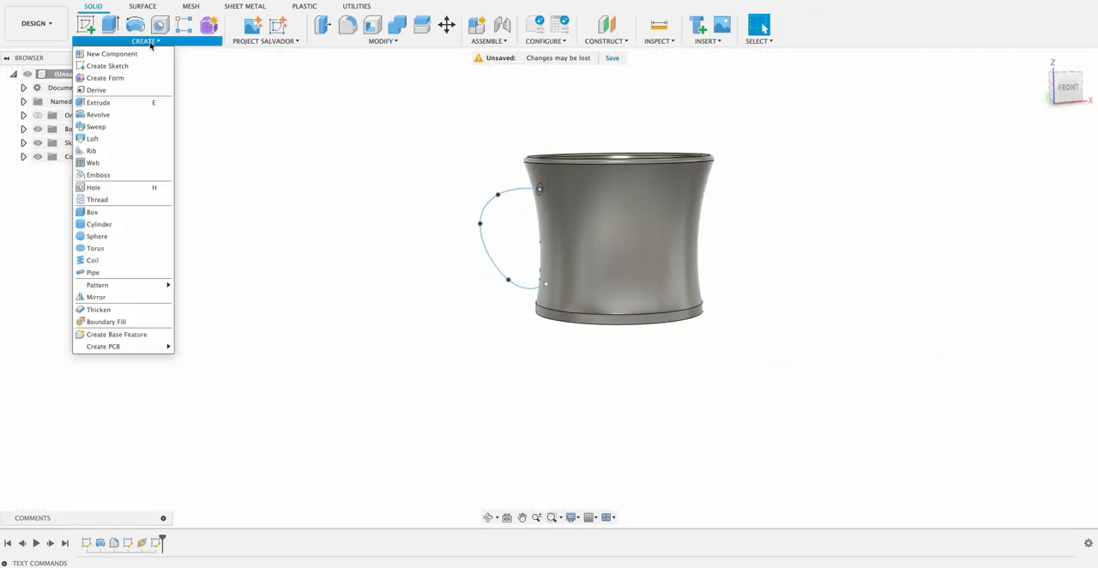
{"action": "left_click", "coordinate": [99, 127]}
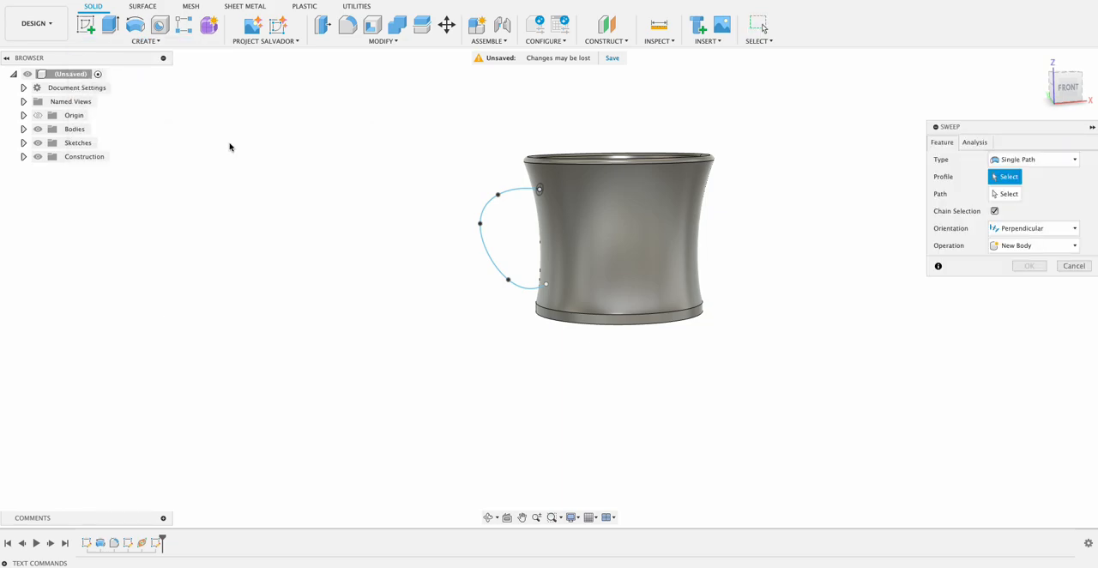
{"action": "left_click", "coordinate": [539, 189]}
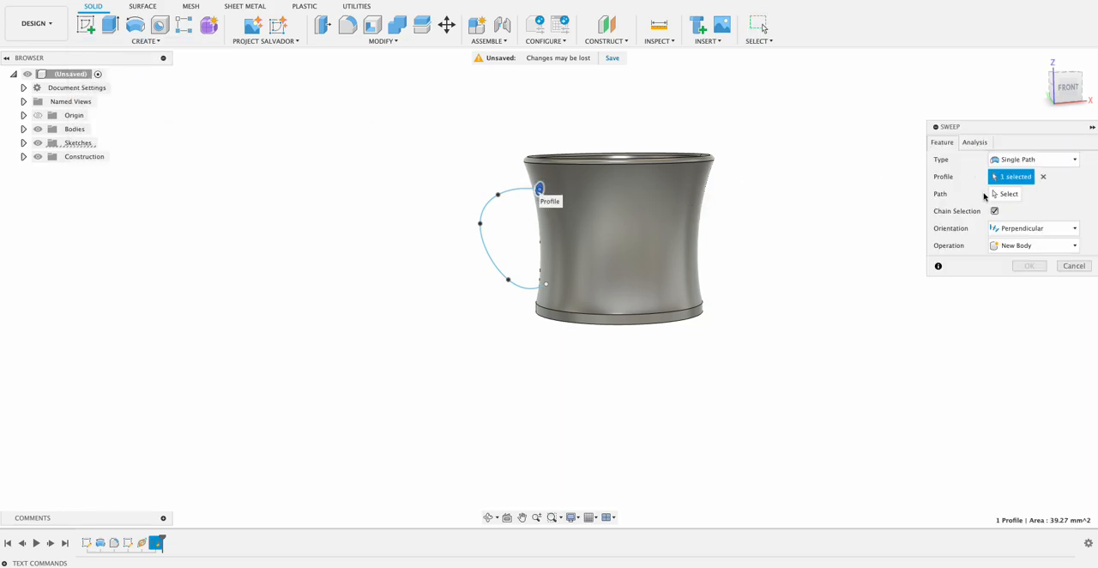
{"action": "left_click", "coordinate": [1008, 195]}
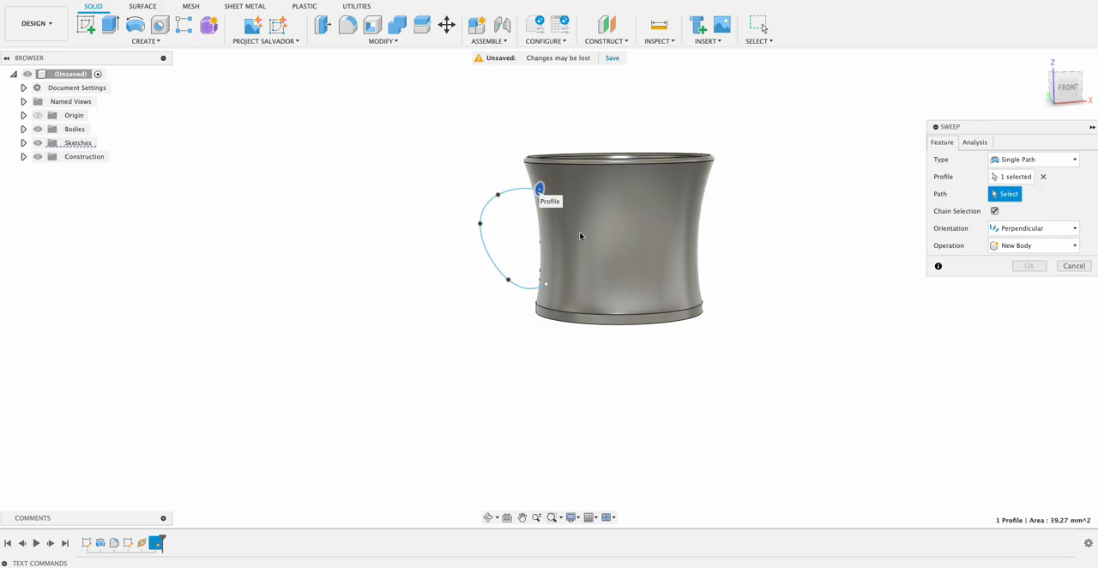
{"action": "left_click", "coordinate": [479, 243]}
{"action": "middle_click_drag", "start_coordinate": [746, 292], "coordinate": [777, 291], "text": "shift"}
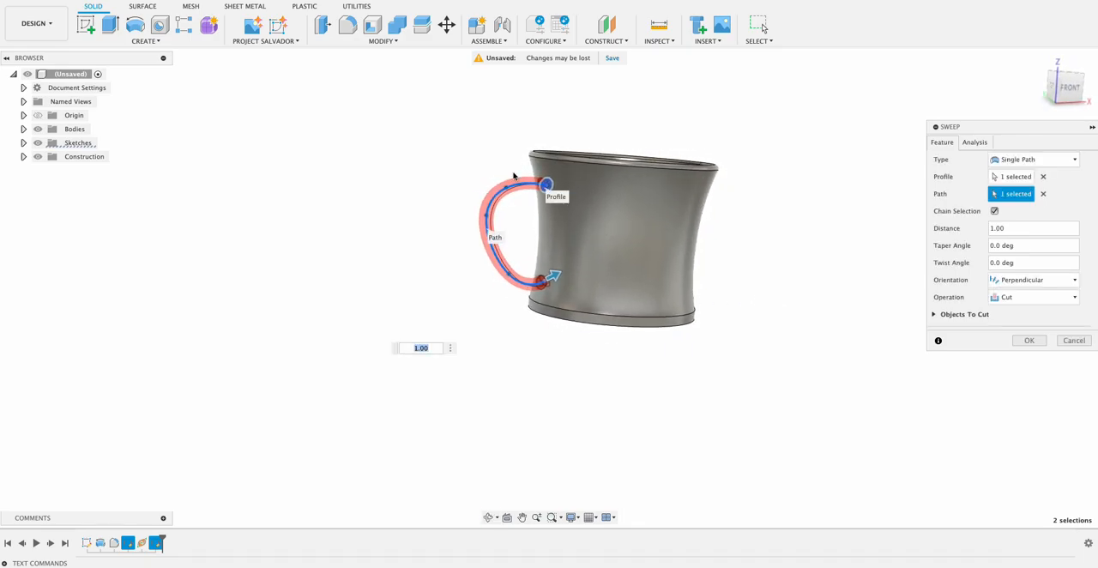
{"action": "left_click", "coordinate": [1043, 301]}
{"action": "left_click", "coordinate": [1006, 311]}
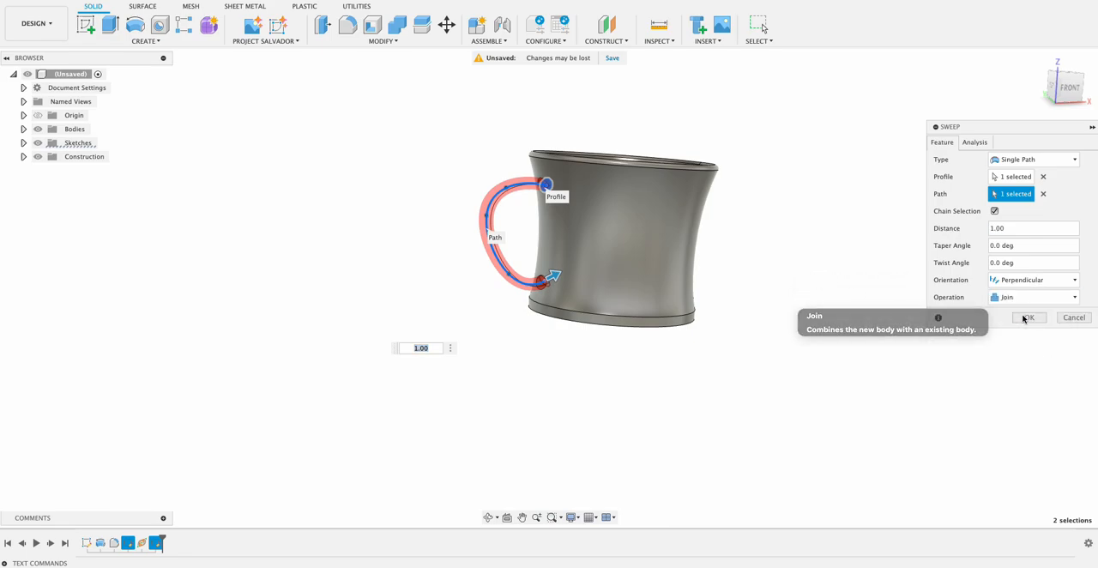
{"action": "middle_click_drag", "start_coordinate": [840, 249], "coordinate": [812, 243], "text": "shift"}
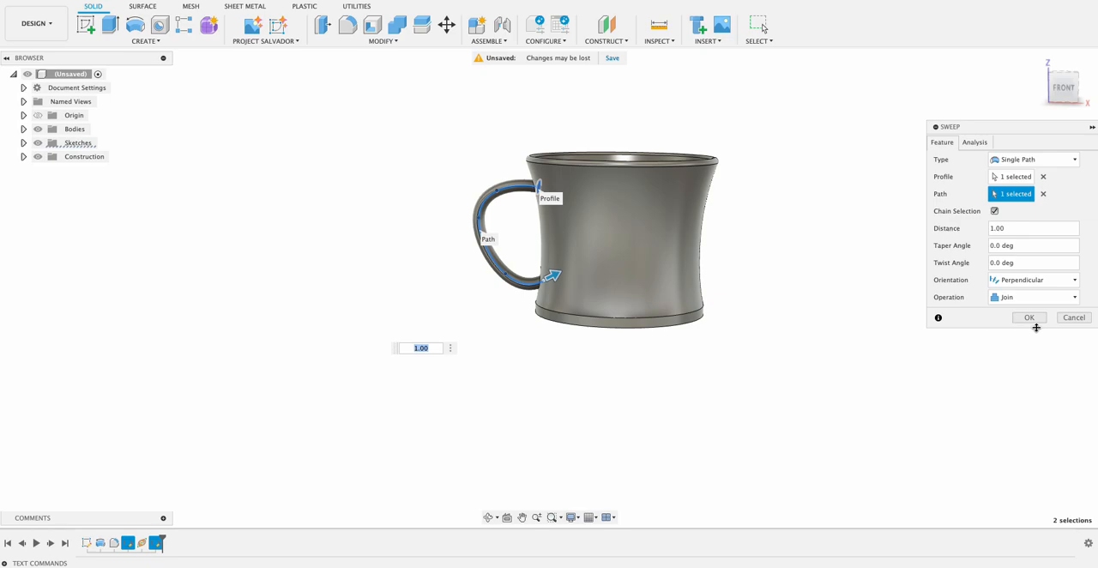
{"action": "left_click", "coordinate": [1030, 318]}
{"action": "mouse_move", "coordinate": [824, 292]}
{"action": "middle_mouse_down", "text": "shift"}
{"action": "mouse_move", "coordinate": [990, 284]}
{"action": "mouse_move", "coordinate": [819, 274]}
{"action": "middle_mouse_up", "text": "shift"}
{"action": "key", "text": "Escape"}
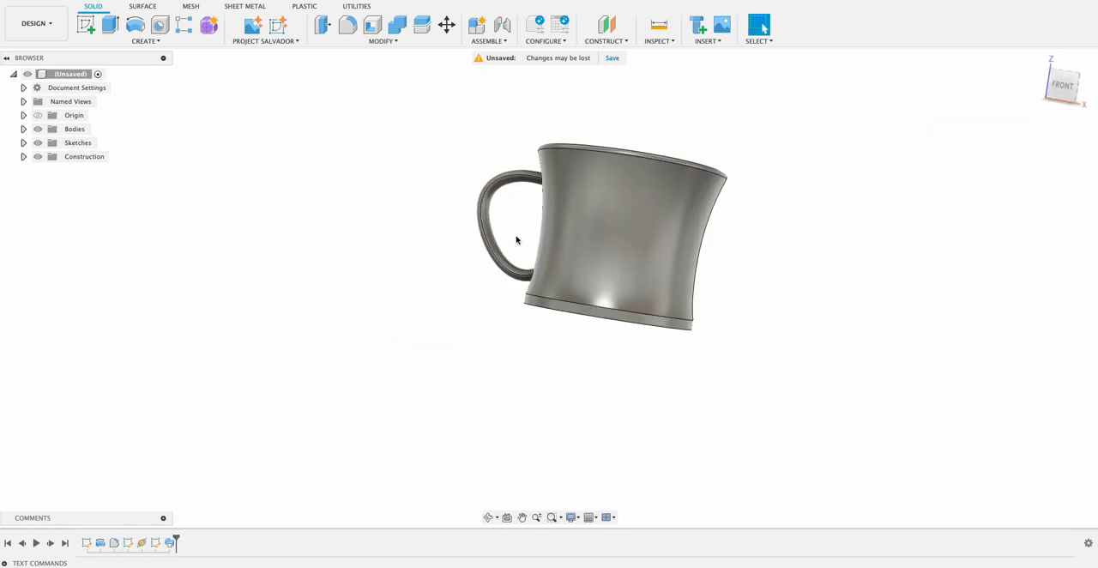
{"action": "middle_click_drag", "start_coordinate": [477, 297], "coordinate": [490, 305], "text": "shift"}
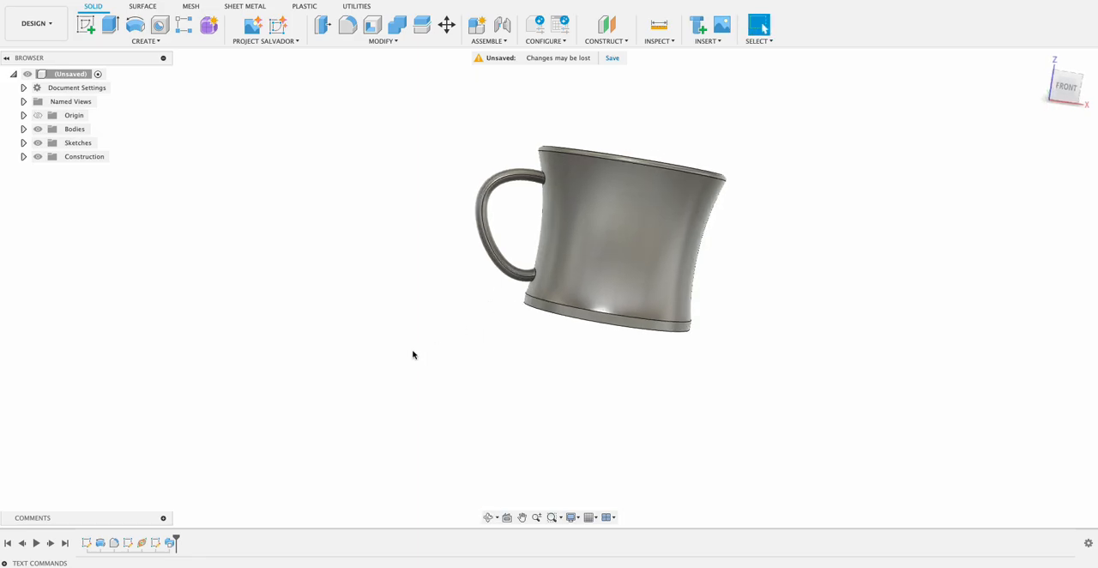
Edit the handle sketch, moving the spline's outermost point to about X -67, Z 37 mm and its upper point to X -55, Z 55 mm.
{"action": "double_click", "coordinate": [128, 543]}
{"action": "scroll", "coordinate": [457, 196], "scroll_direction": "up", "scroll_amount": 2}
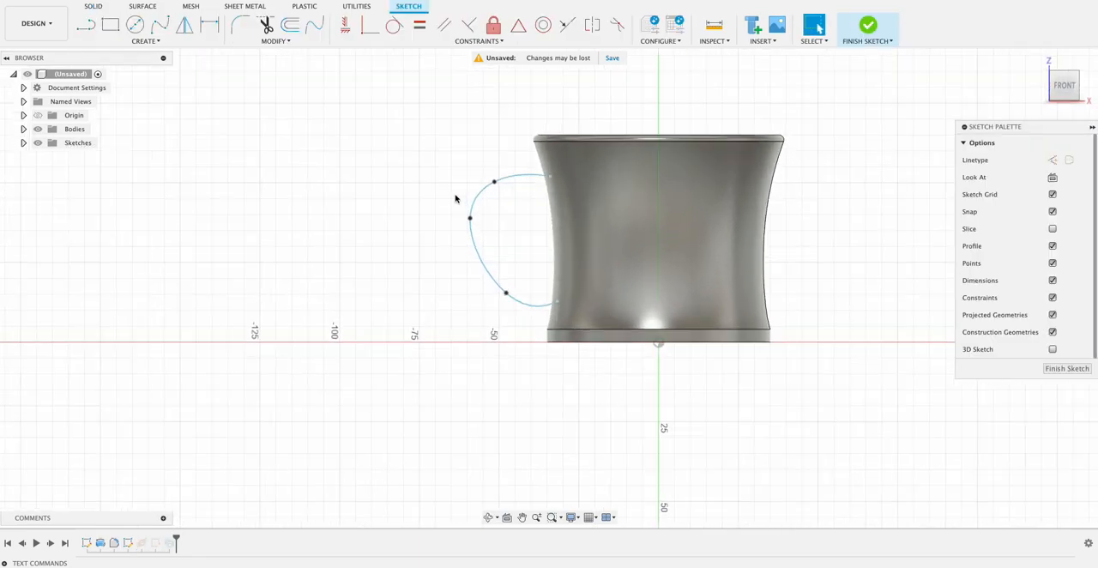
{"action": "left_click_drag", "start_coordinate": [453, 223], "coordinate": [446, 223]}
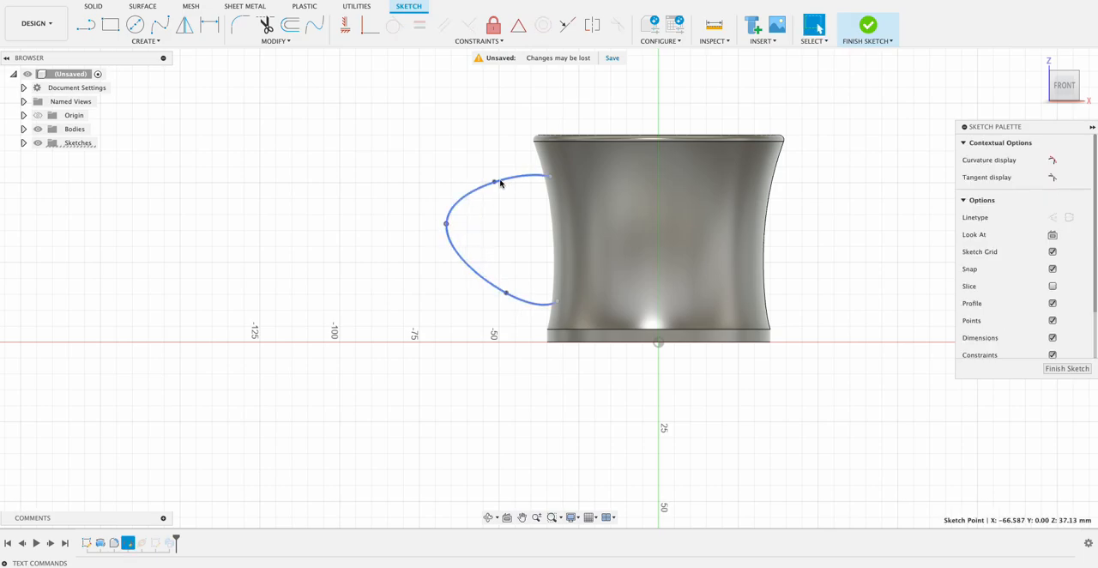
{"action": "left_click_drag", "start_coordinate": [495, 183], "coordinate": [483, 165]}
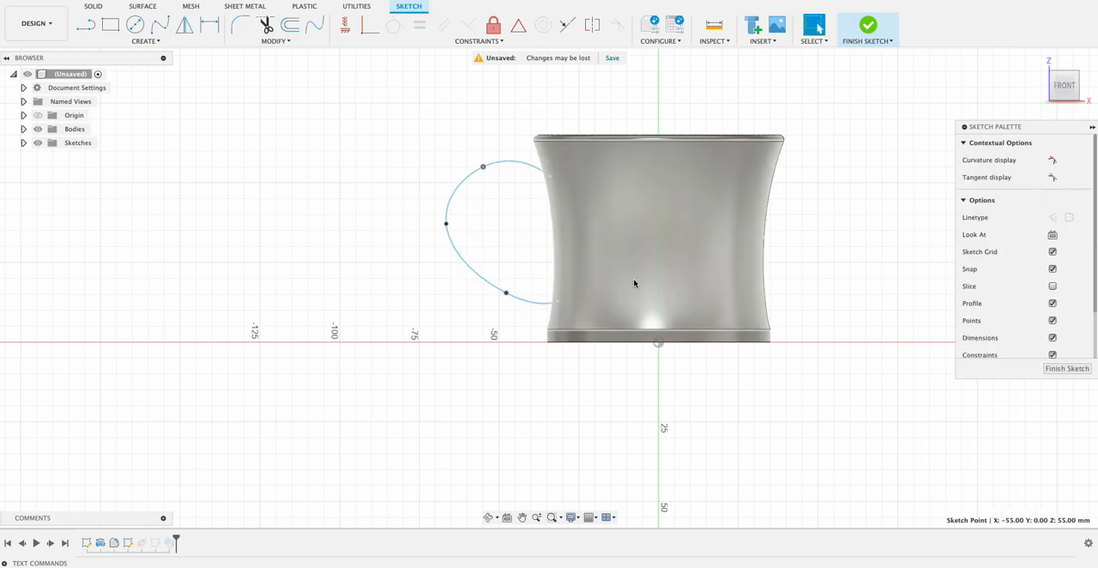
{"action": "left_click", "coordinate": [1068, 369]}
{"action": "mouse_move", "coordinate": [867, 301]}
{"action": "middle_mouse_down", "text": "shift"}
{"action": "mouse_move", "coordinate": [654, 295]}
{"action": "mouse_move", "coordinate": [863, 280]}
{"action": "middle_mouse_up", "text": "shift"}
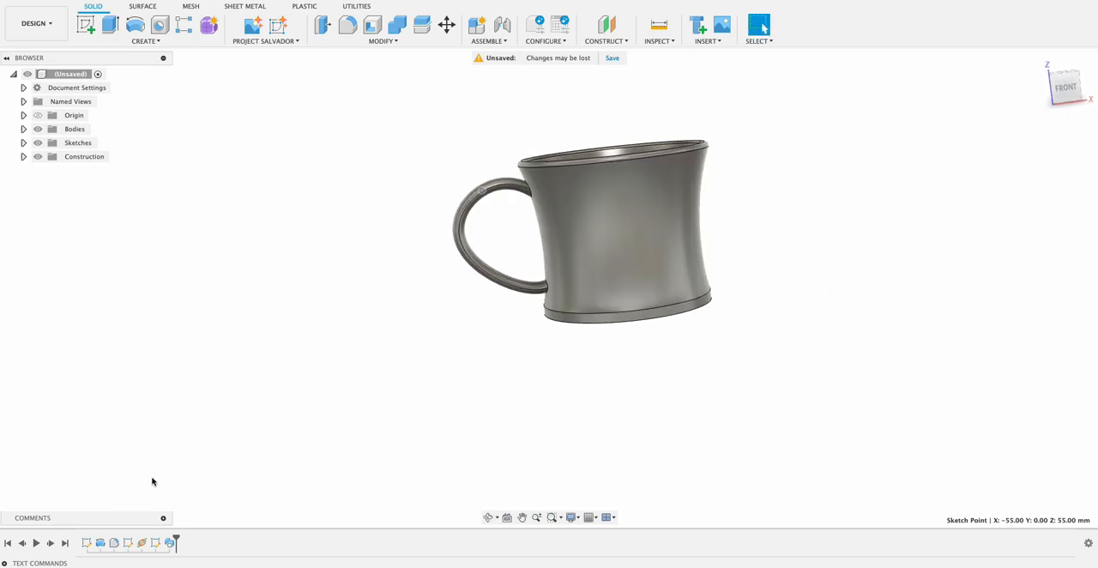
Edit the handle sketch, pulling the spline's outermost point towards the cup and moving its upper point to about X -54, Z 50 mm.
{"action": "double_click", "coordinate": [128, 542]}
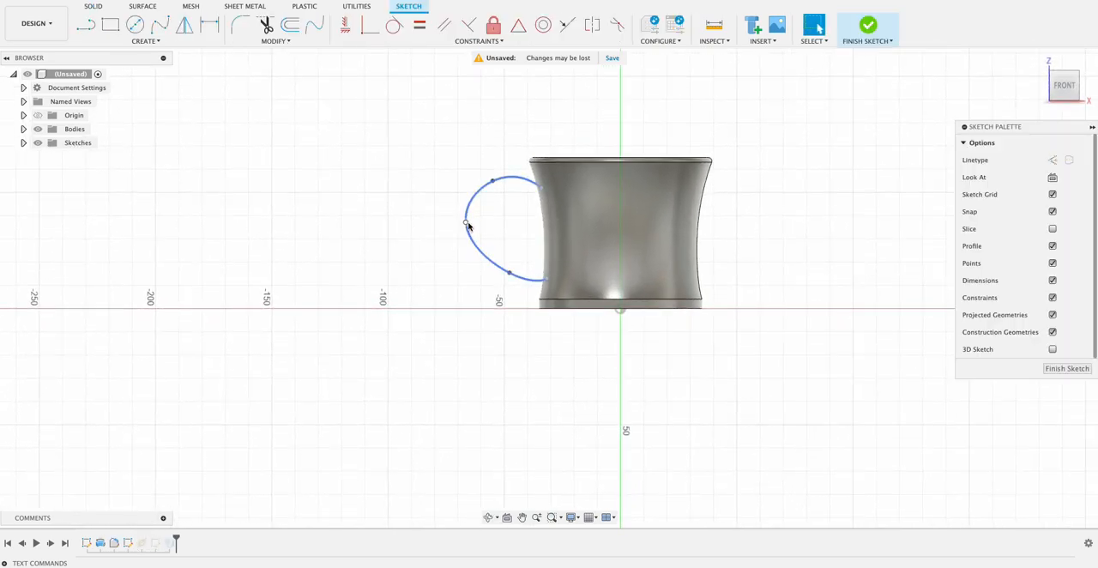
{"action": "left_click_drag", "start_coordinate": [470, 223], "coordinate": [484, 226]}
{"action": "left_click_drag", "start_coordinate": [495, 183], "coordinate": [495, 193]}
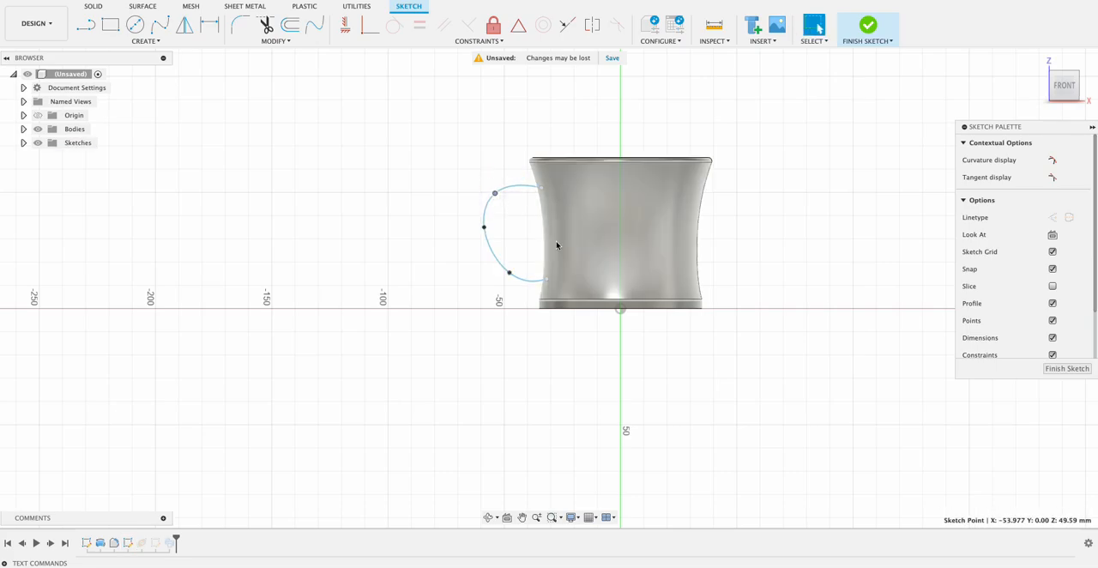
{"action": "left_click", "coordinate": [1068, 369]}
{"action": "mouse_move", "coordinate": [952, 260]}
{"action": "middle_mouse_down", "text": "shift"}
{"action": "mouse_move", "coordinate": [915, 249]}
{"action": "mouse_move", "coordinate": [692, 263]}
{"action": "mouse_move", "coordinate": [574, 248]}
{"action": "mouse_move", "coordinate": [578, 215]}
{"action": "middle_mouse_up", "text": "shift"}
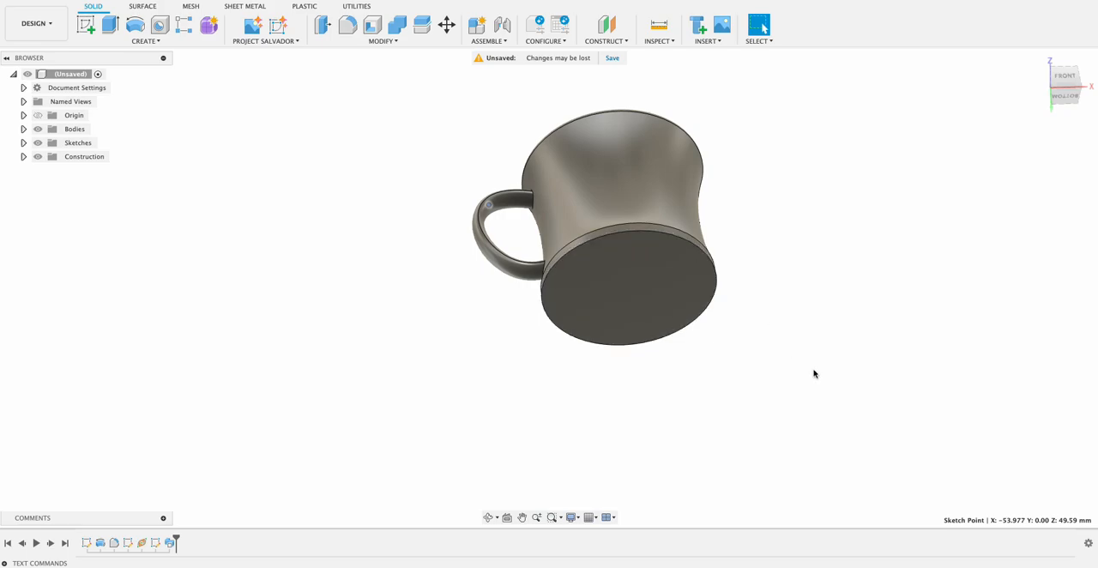
{"action": "left_click", "coordinate": [84, 26]}
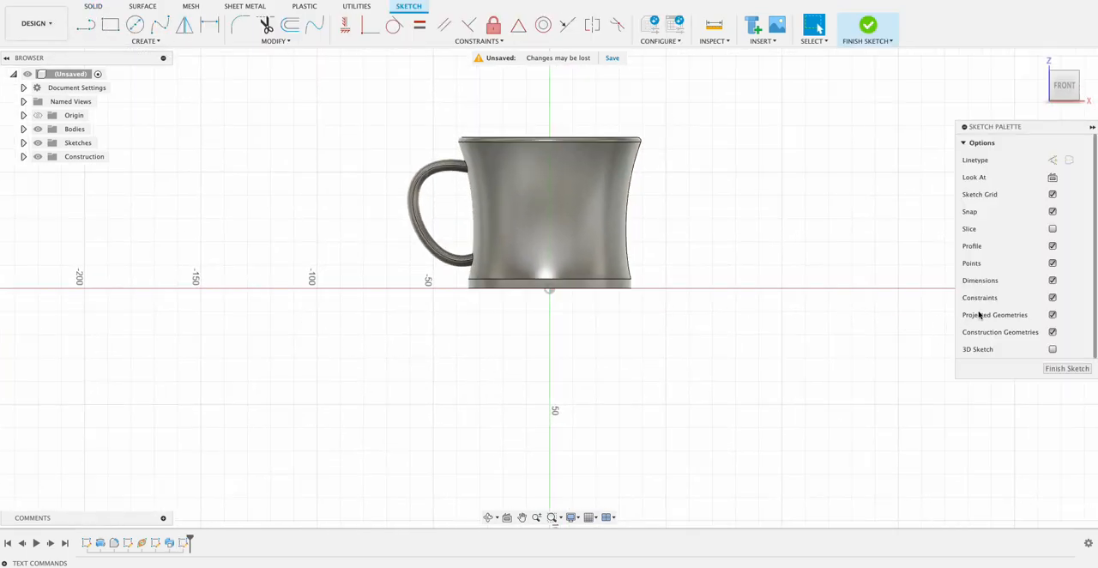
{"action": "left_click", "coordinate": [1057, 367]}
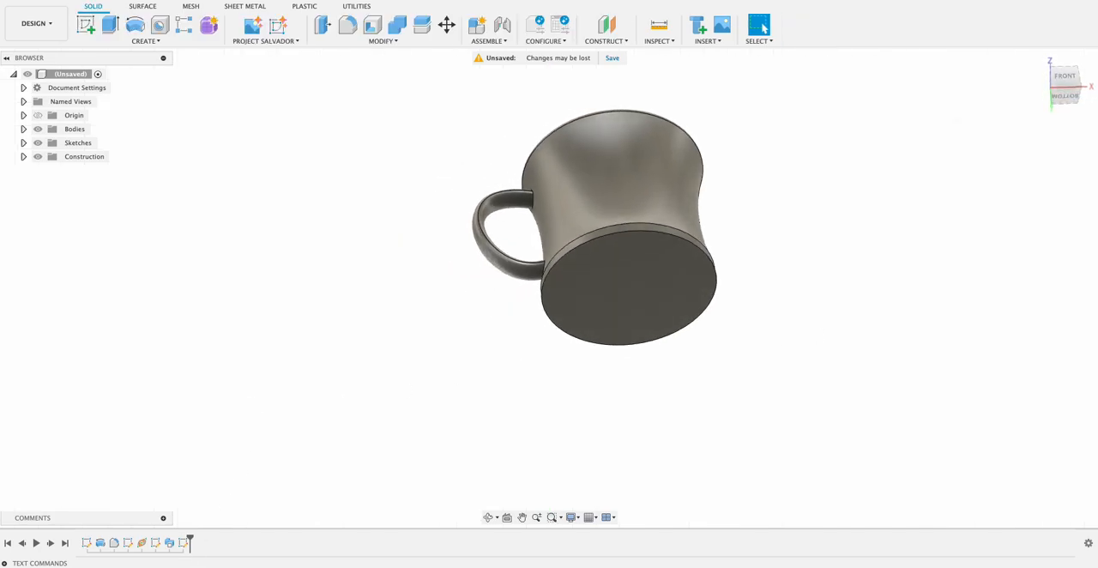
{"action": "right_click", "coordinate": [188, 544]}
{"action": "left_click", "coordinate": [208, 456]}
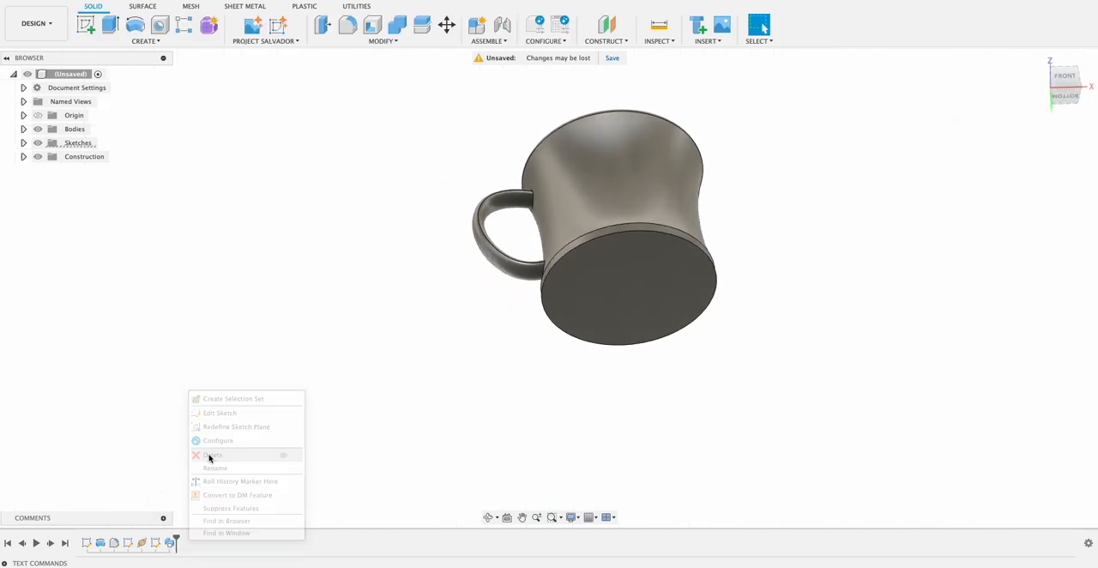
Create a sketch on the mug's flat bottom face and project the face's circular outer edge into it.
{"action": "left_click", "coordinate": [85, 26]}
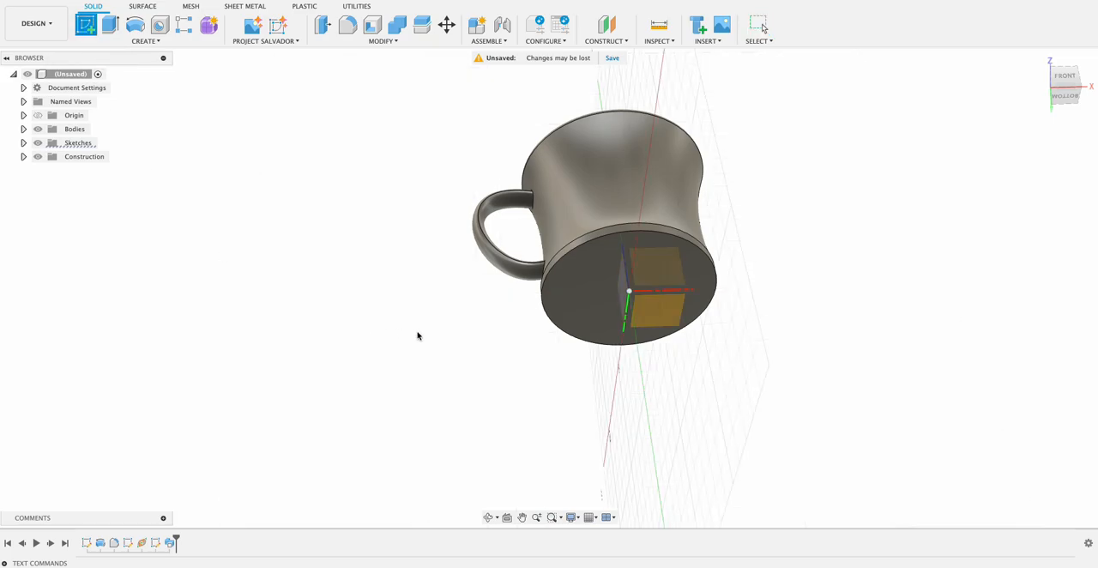
{"action": "left_click", "coordinate": [581, 288]}
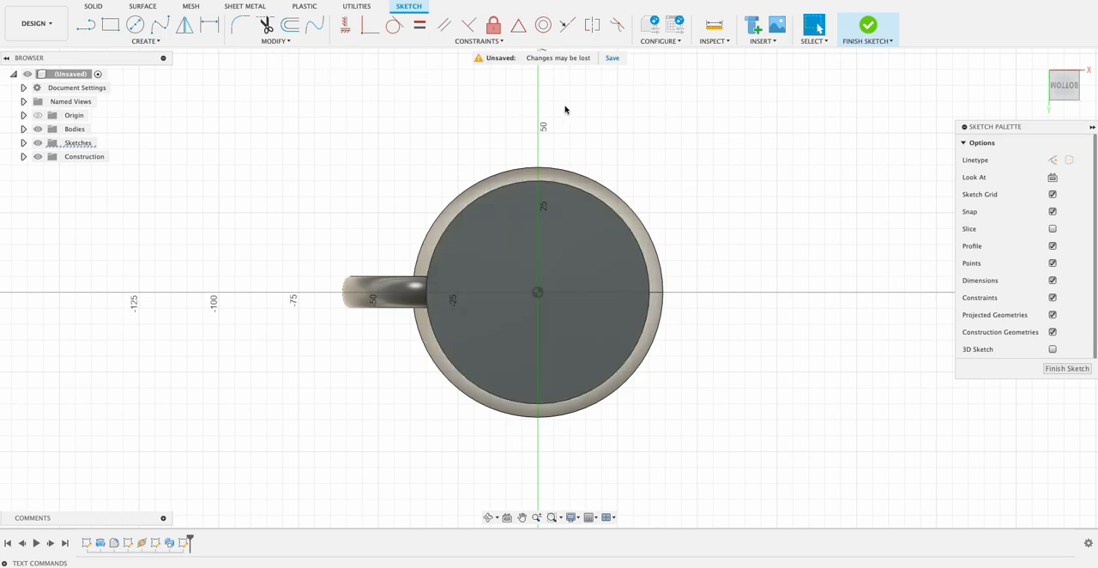
{"action": "key", "text": "p"}
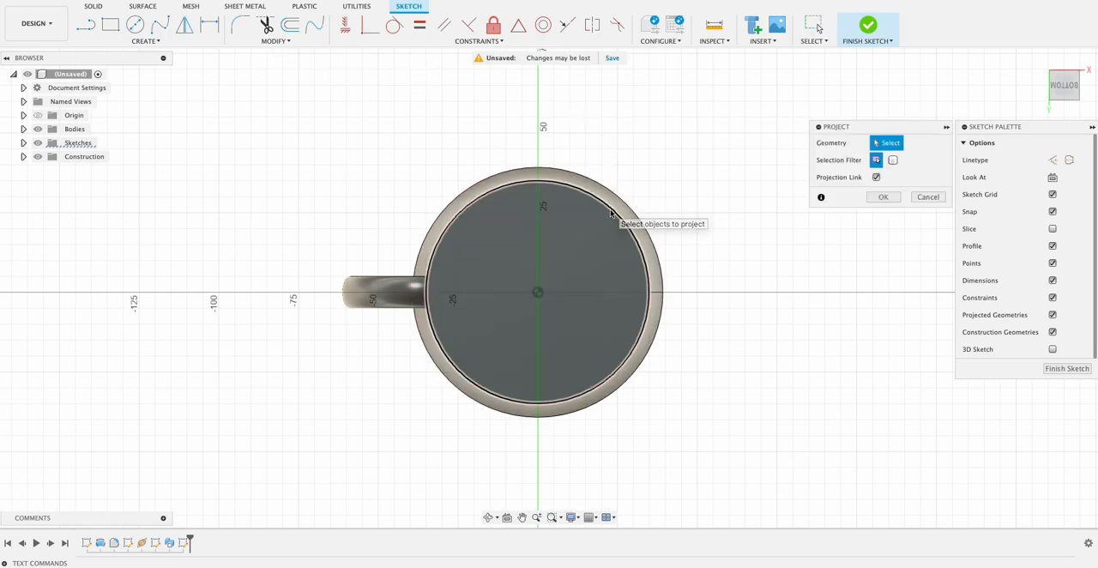
{"action": "left_click", "coordinate": [608, 208]}
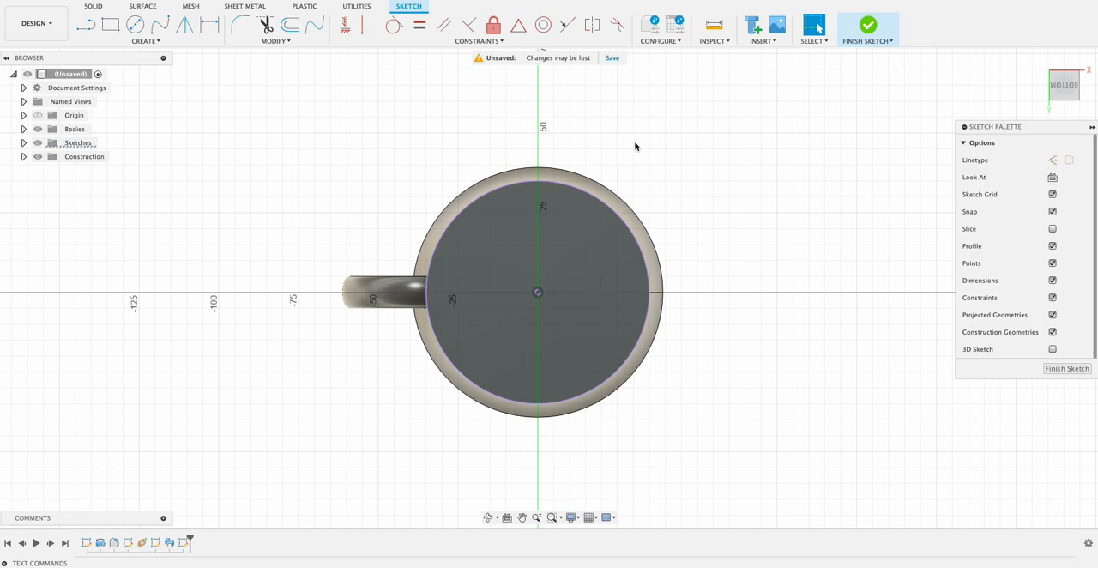
Offset the projected base circle 3 mm inward and finish the sketch.
{"action": "left_click", "coordinate": [291, 27]}
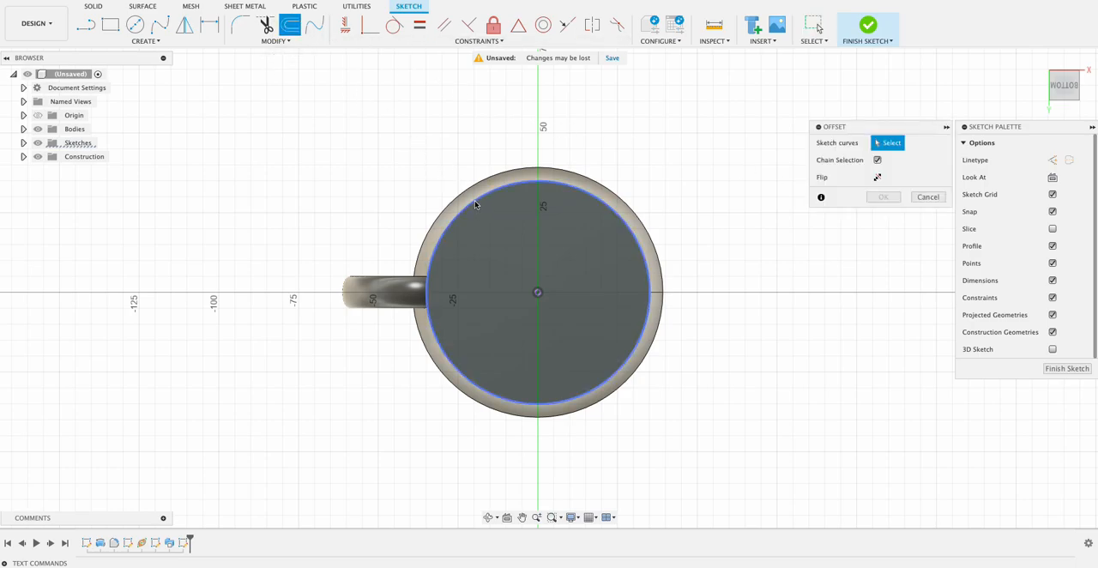
{"action": "left_click", "coordinate": [476, 204]}
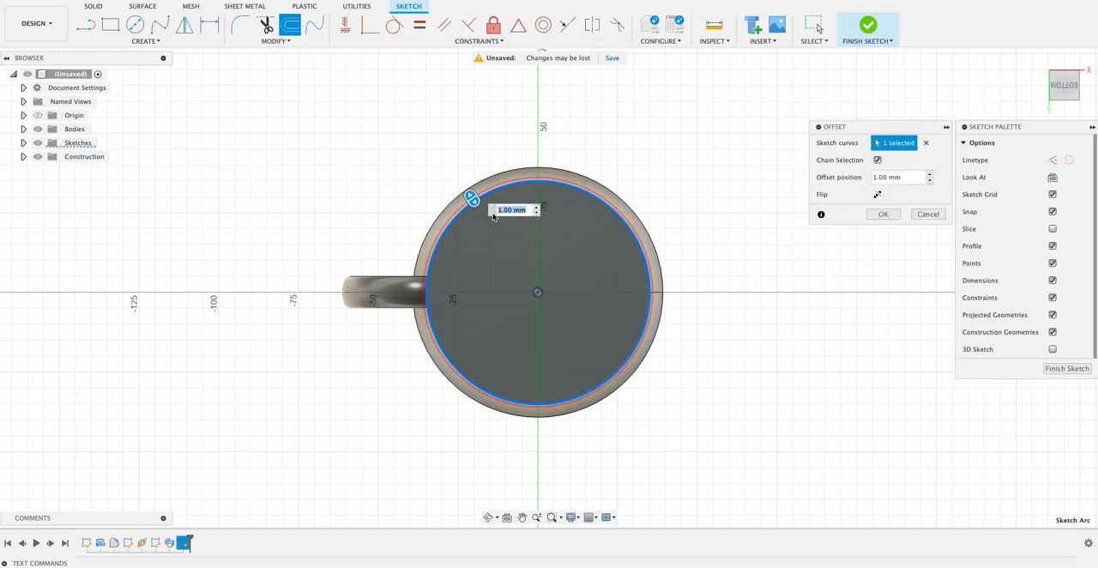
{"action": "type", "text": "-3"}
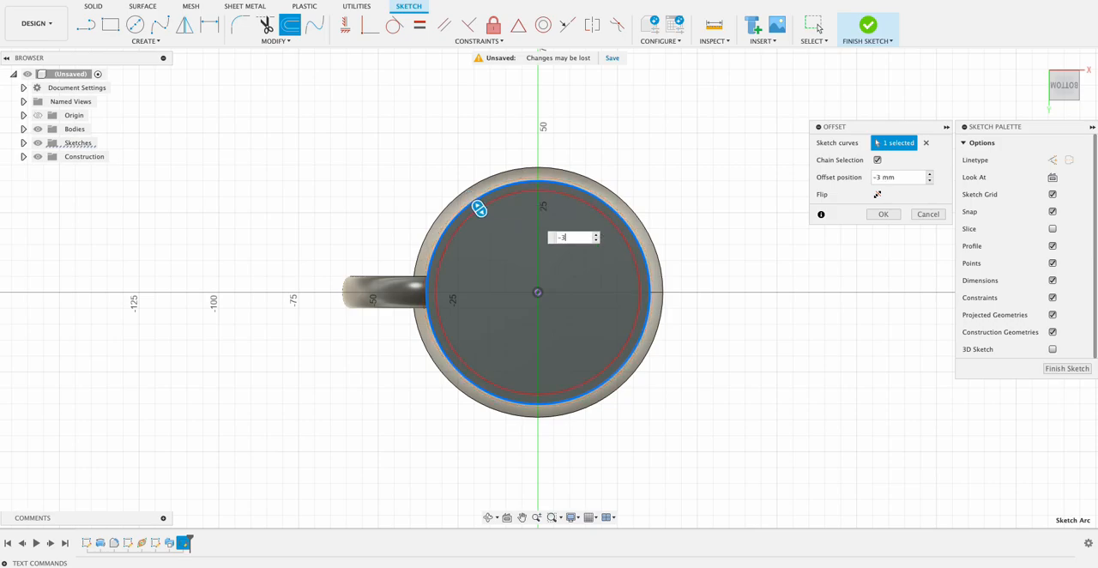
{"action": "key", "text": "Return"}
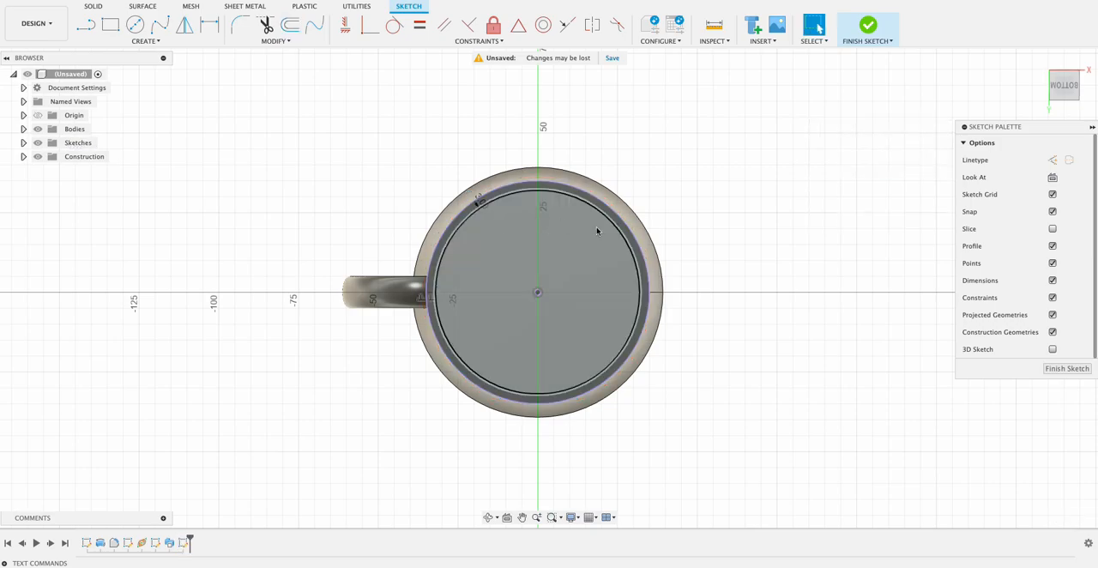
{"action": "left_click", "coordinate": [1067, 369]}
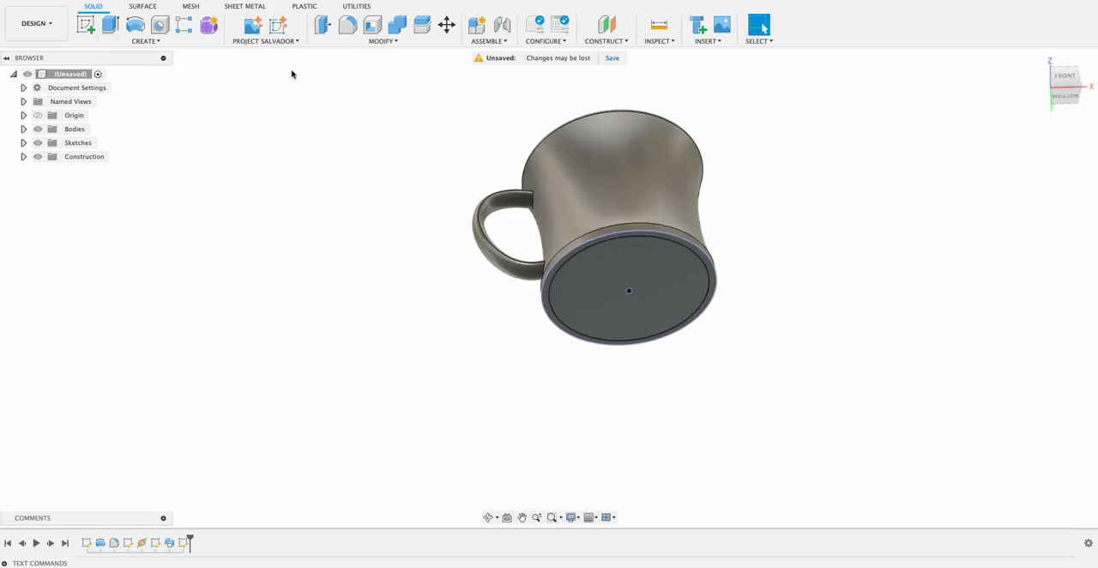
Extrude the inner circle profile on the mug's base by -1 mm to cut a shallow recess.
{"action": "left_click", "coordinate": [109, 28]}
{"action": "left_click", "coordinate": [587, 288]}
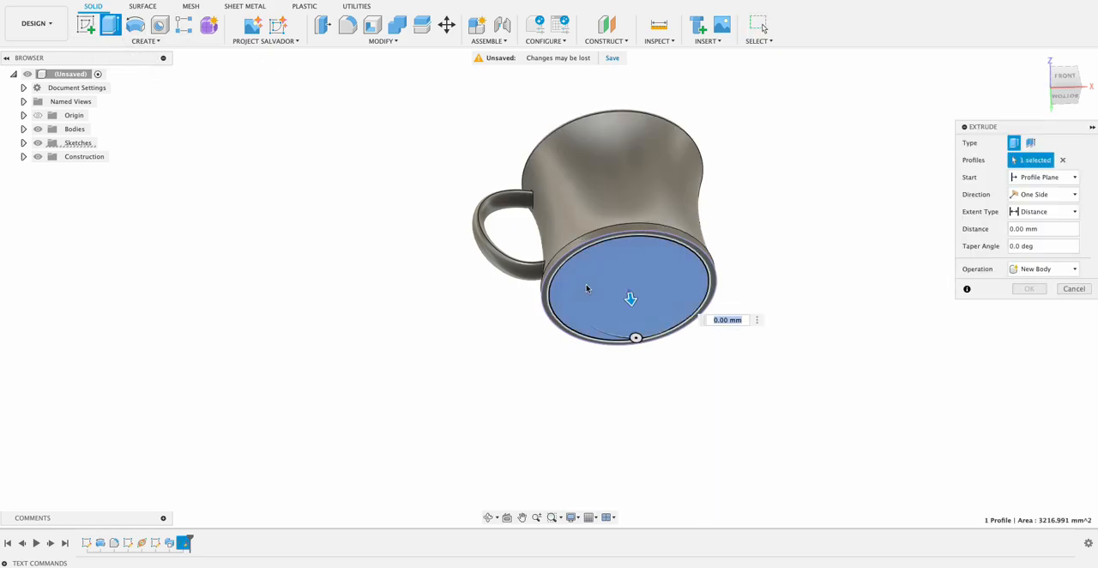
{"action": "left_click", "coordinate": [761, 26]}
Fillet the base recess's inner floor edge, its upper edge and the base's outer edge with a 1 mm radius.
{"action": "middle_click_drag", "start_coordinate": [836, 254], "coordinate": [830, 172], "text": "shift"}
{"action": "scroll", "coordinate": [782, 154], "scroll_direction": "up", "scroll_amount": 4}
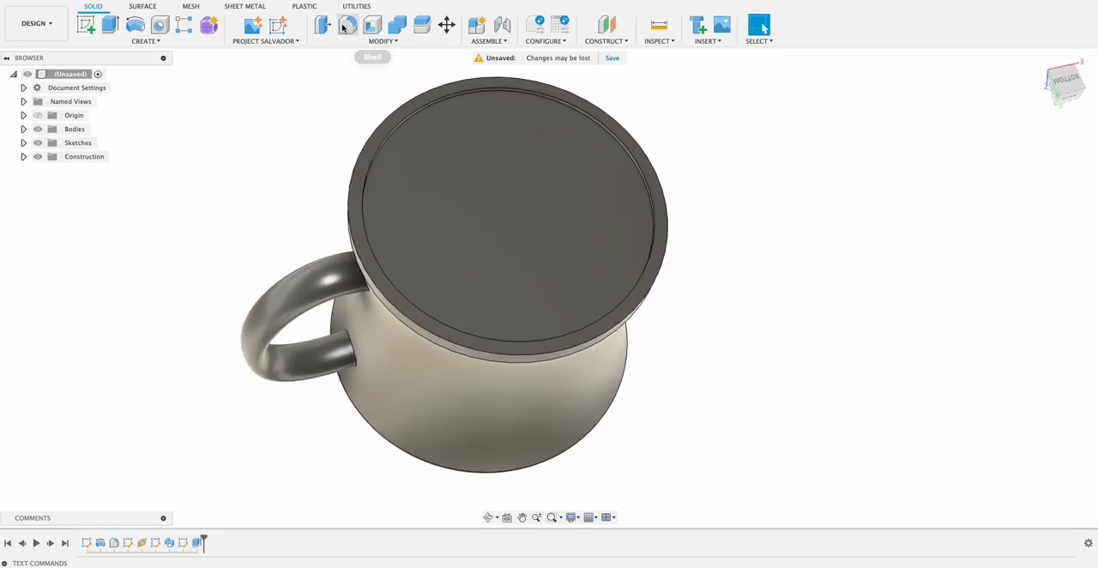
{"action": "left_click", "coordinate": [347, 24]}
{"action": "left_click", "coordinate": [540, 101]}
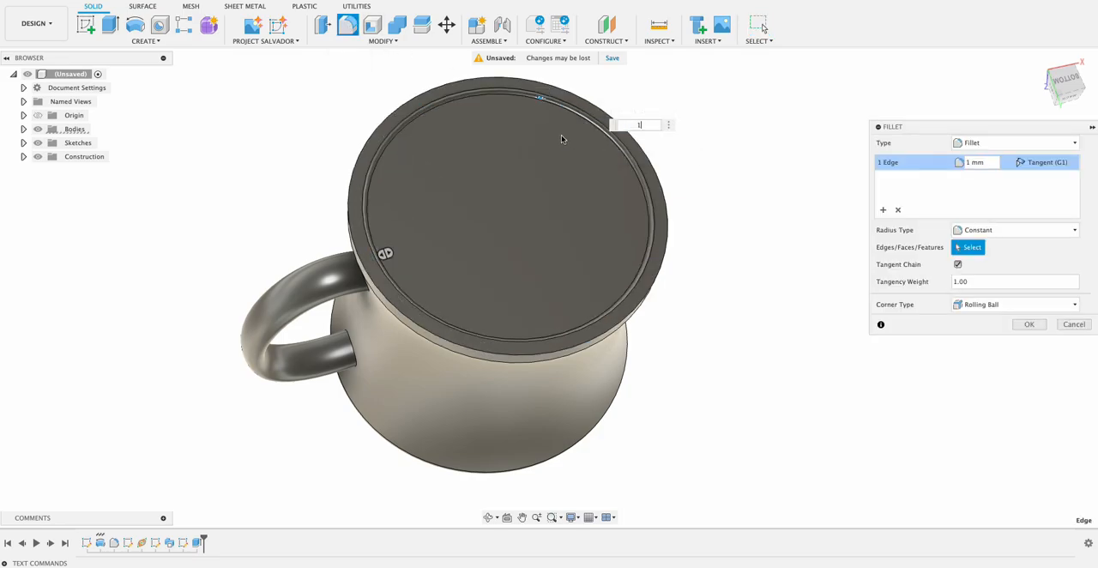
{"action": "left_click", "coordinate": [561, 102]}
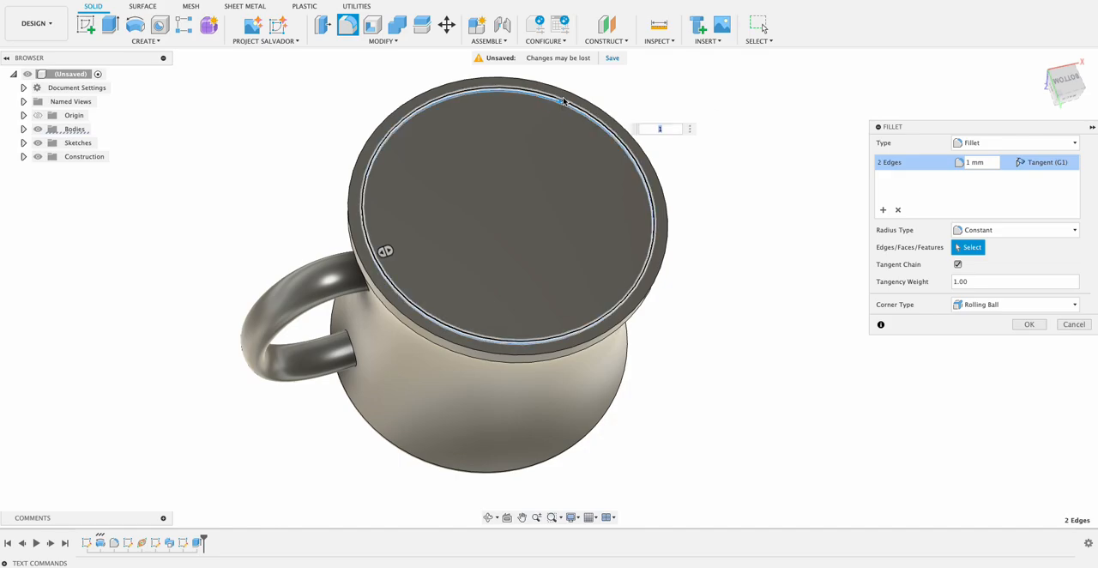
{"action": "left_click", "coordinate": [570, 93]}
{"action": "middle_click_drag", "start_coordinate": [746, 245], "coordinate": [710, 312], "text": "shift"}
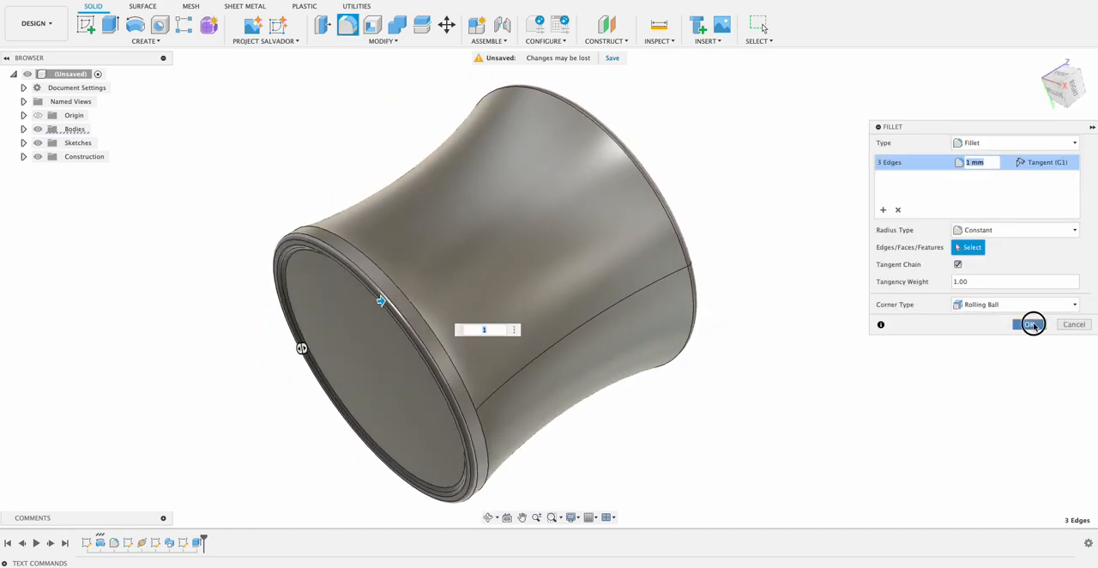
{"action": "left_click", "coordinate": [1033, 324]}
Open the Appearance settings to choose a material for the finished mug.
{"action": "middle_click_drag", "start_coordinate": [729, 240], "coordinate": [429, 297], "text": "shift"}
{"action": "scroll", "coordinate": [696, 287], "scroll_direction": "down", "scroll_amount": 4}
{"action": "mouse_move", "coordinate": [740, 283]}
{"action": "middle_mouse_down"}
{"action": "mouse_move", "coordinate": [769, 276]}
{"action": "mouse_move", "coordinate": [750, 286]}
{"action": "mouse_move", "coordinate": [748, 314]}
{"action": "mouse_move", "coordinate": [749, 291]}
{"action": "middle_mouse_up"}
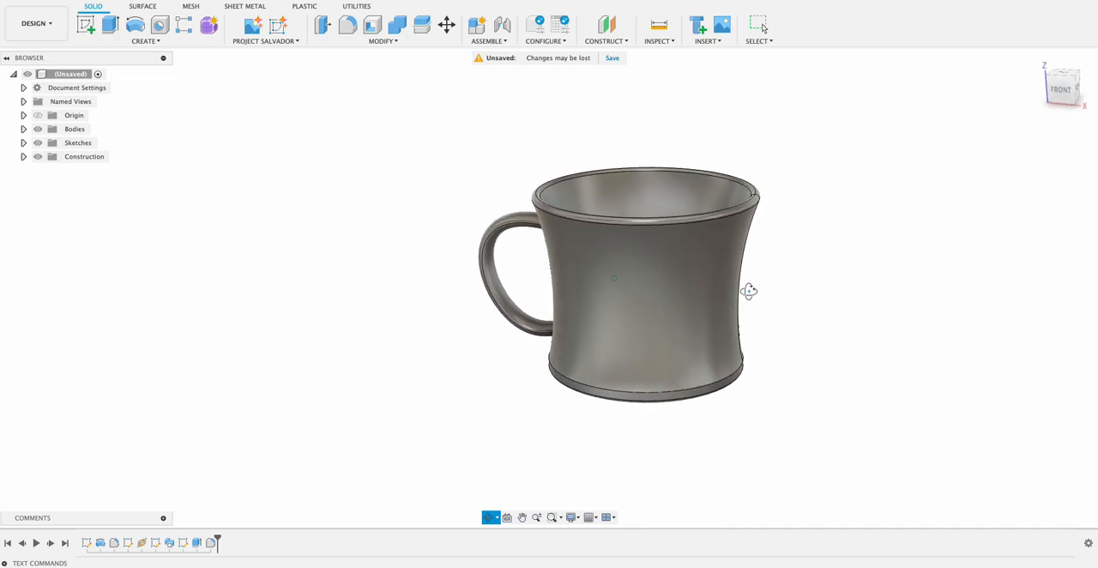
{"action": "key", "text": "Escape"}
{"action": "right_click", "coordinate": [657, 305]}
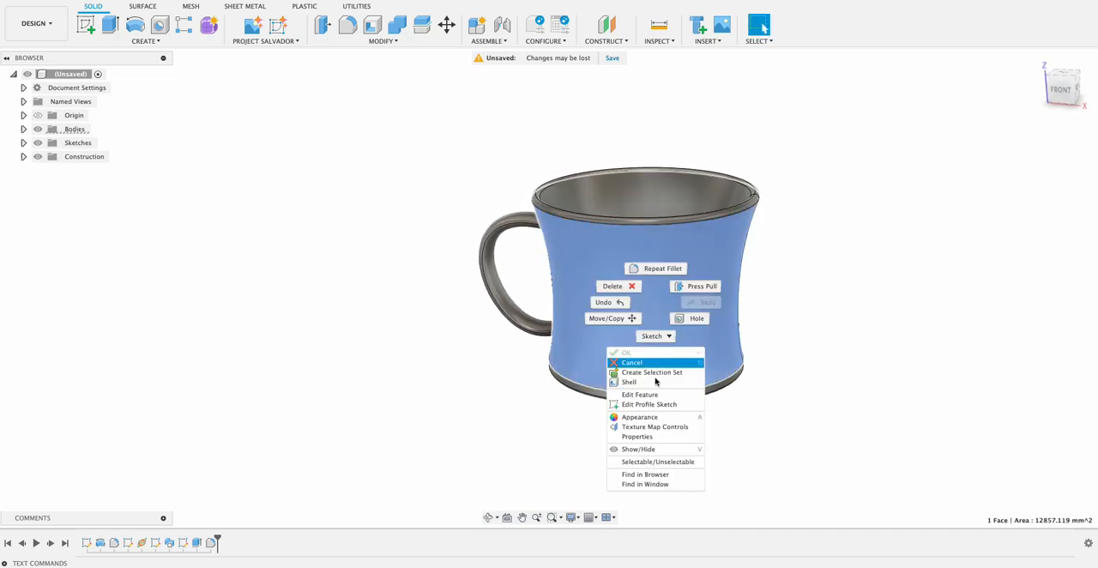
{"action": "left_click", "coordinate": [904, 306]}
{"action": "left_click", "coordinate": [879, 319]}
{"action": "key", "text": "a"}
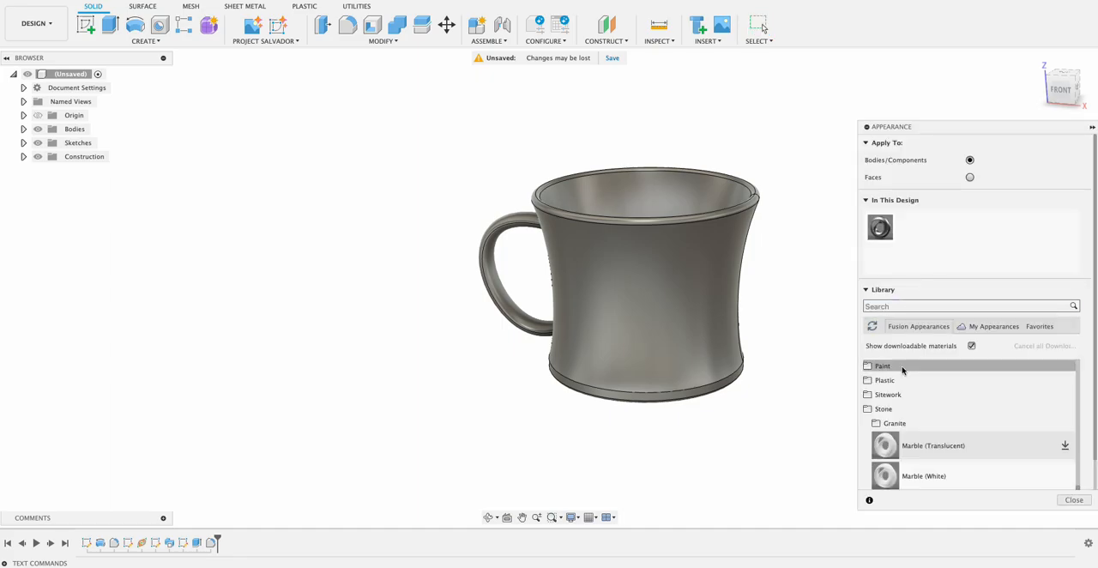
Apply the Marble (White) appearance from the Stone library to the whole mug body and finish the appearance editing.
{"action": "scroll", "coordinate": [876, 405], "scroll_direction": "up", "scroll_amount": 5}
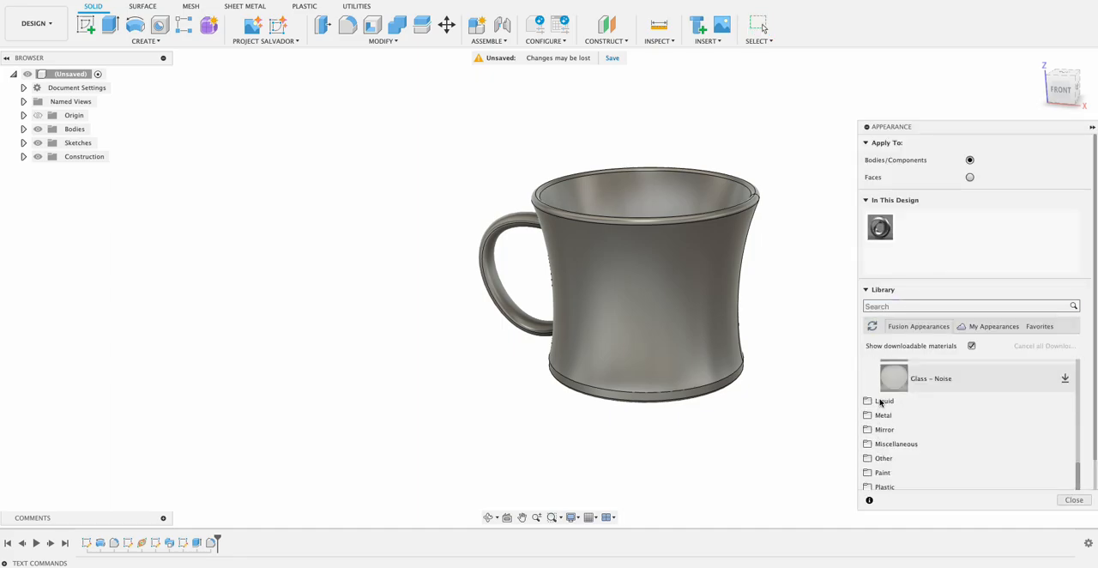
{"action": "scroll", "coordinate": [897, 408], "scroll_direction": "up", "scroll_amount": 5}
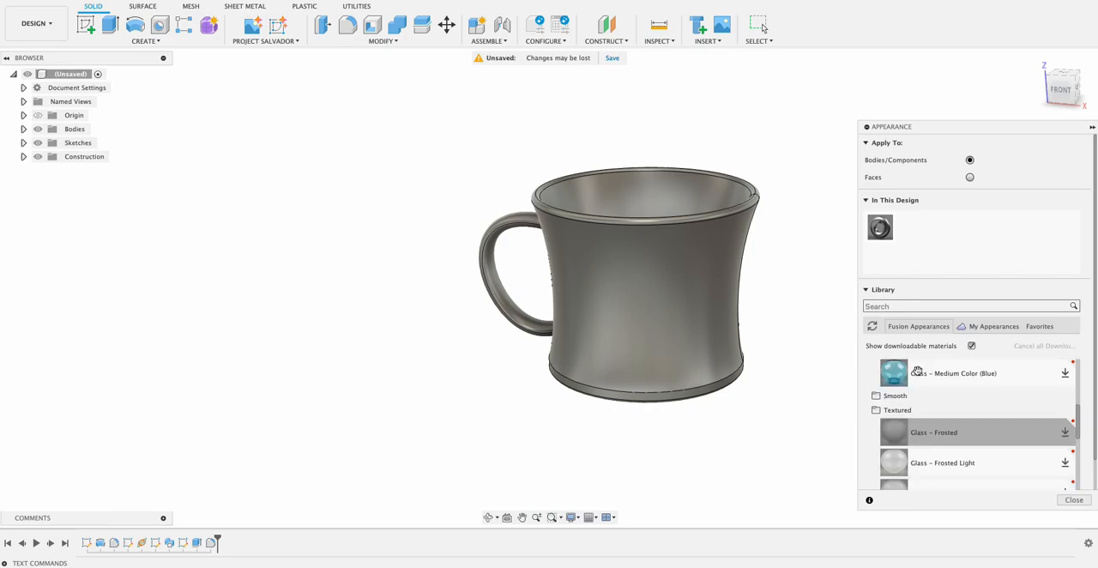
{"action": "left_click", "coordinate": [916, 415]}
{"action": "scroll", "coordinate": [915, 411], "scroll_direction": "up", "scroll_amount": 5}
{"action": "left_click", "coordinate": [914, 411]}
{"action": "left_click", "coordinate": [911, 394]}
{"action": "scroll", "coordinate": [919, 443], "scroll_direction": "down", "scroll_amount": 4}
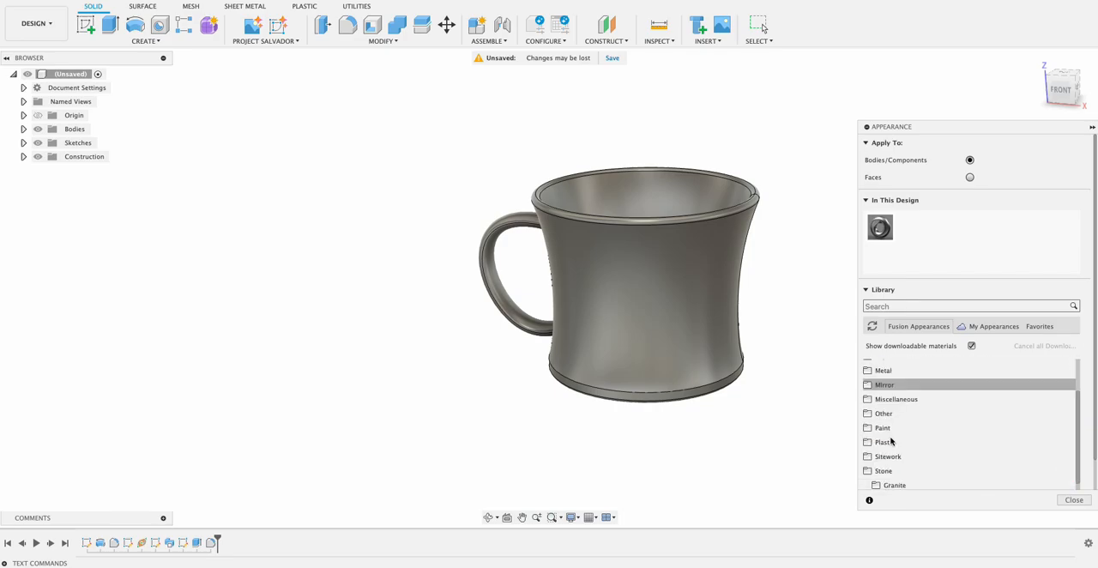
{"action": "scroll", "coordinate": [897, 433], "scroll_direction": "down", "scroll_amount": 1}
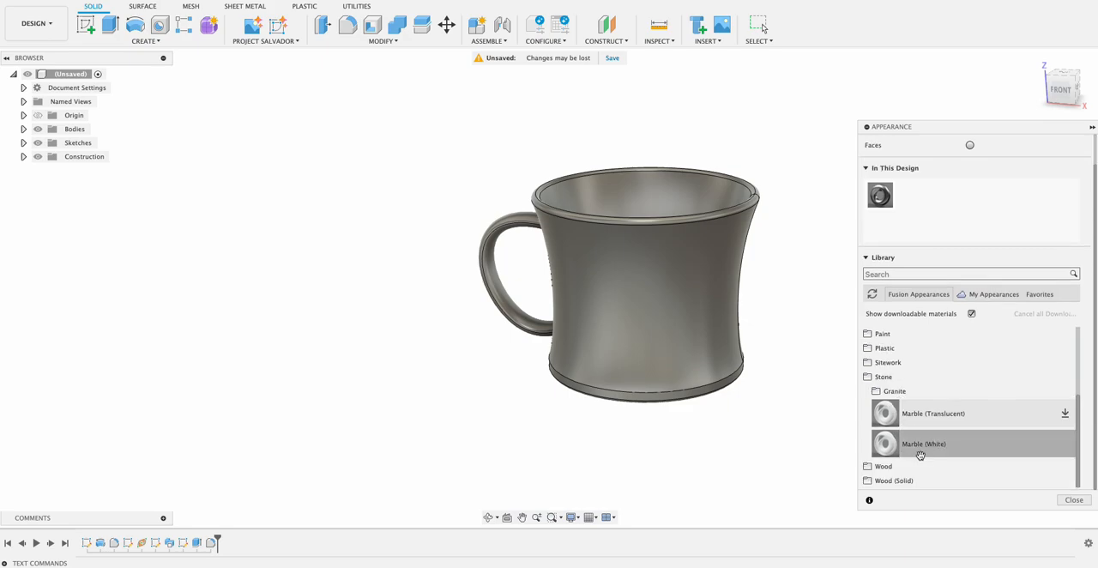
{"action": "left_click_drag", "start_coordinate": [892, 443], "coordinate": [677, 370]}
{"action": "middle_click_drag", "start_coordinate": [800, 380], "coordinate": [754, 360], "text": "shift"}
{"action": "key", "text": "Escape"}
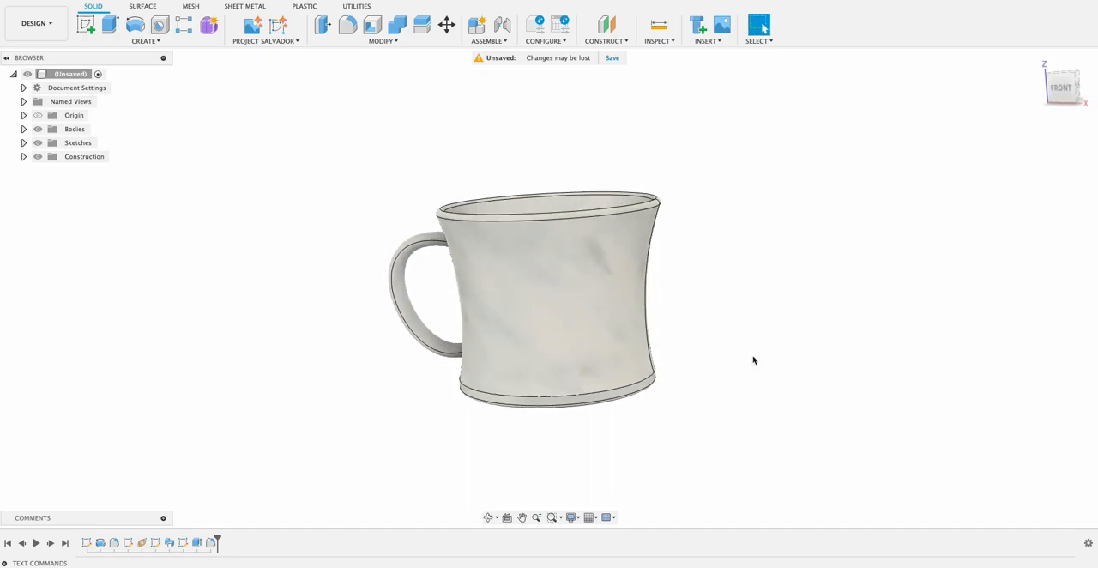